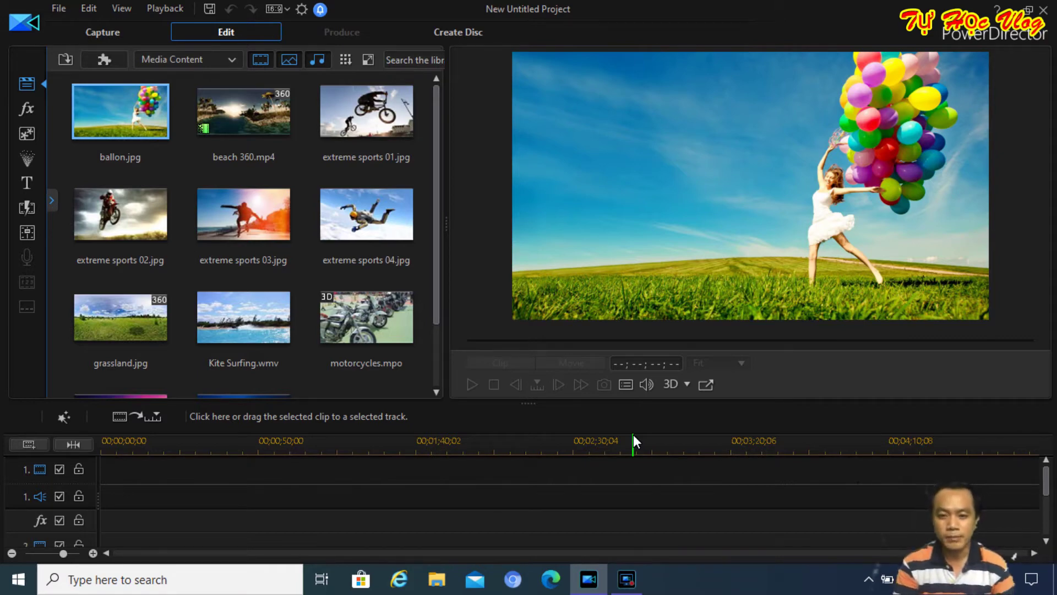
Add Kite Surfing.wmv from the media library to the start of video track 1.
{"action": "left_click_drag", "start_coordinate": [633, 435], "coordinate": [612, 443]}
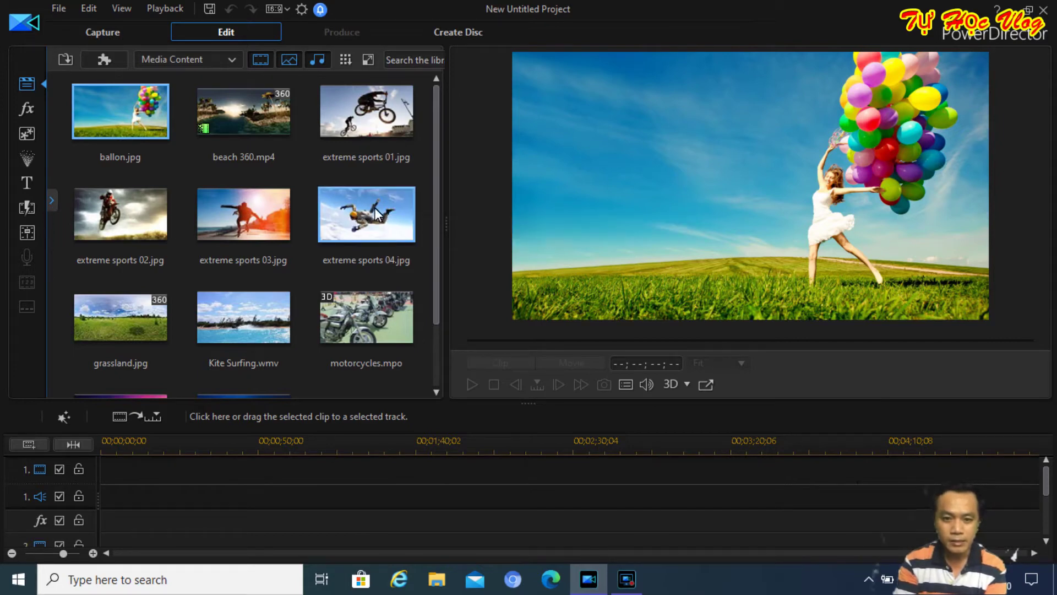
{"action": "left_click_drag", "start_coordinate": [375, 209], "coordinate": [380, 259]}
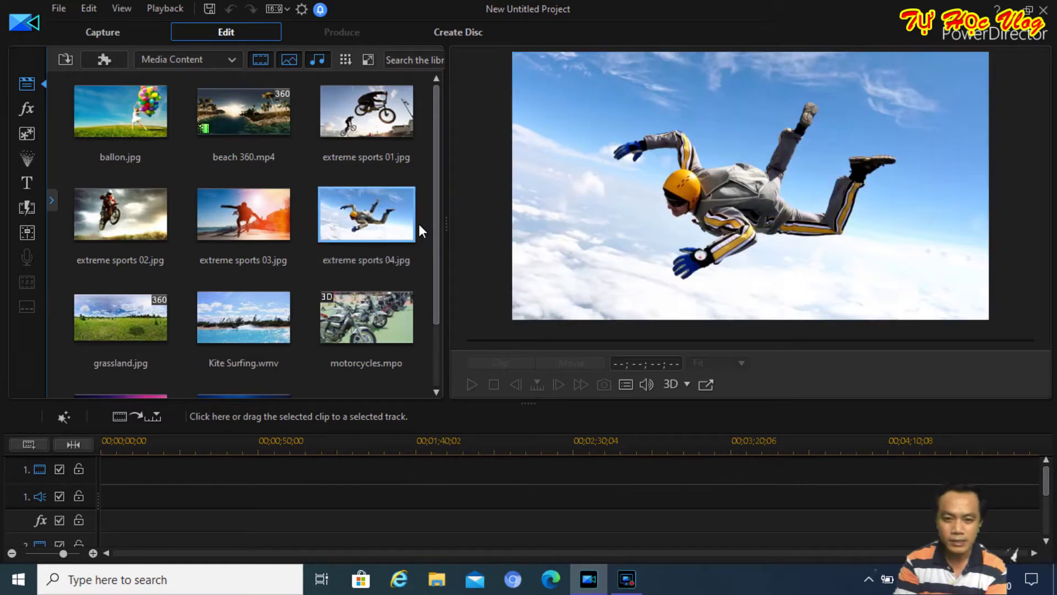
{"action": "mouse_move", "coordinate": [437, 209]}
{"action": "left_mouse_down"}
{"action": "mouse_move", "coordinate": [432, 269]}
{"action": "mouse_move", "coordinate": [430, 250]}
{"action": "left_mouse_up"}
{"action": "left_click", "coordinate": [220, 254]}
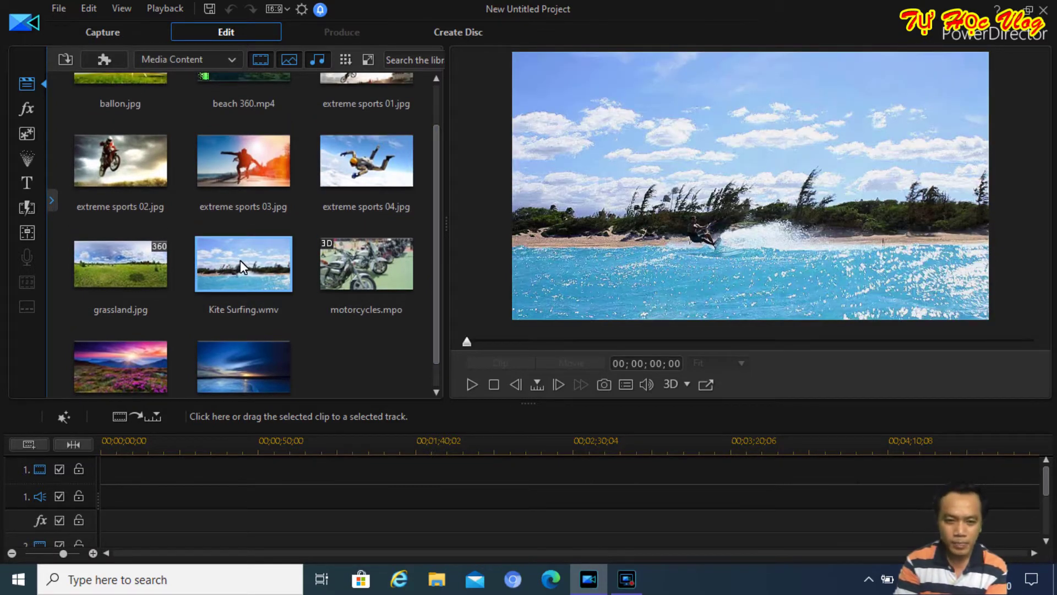
{"action": "left_click_drag", "start_coordinate": [244, 256], "coordinate": [110, 468]}
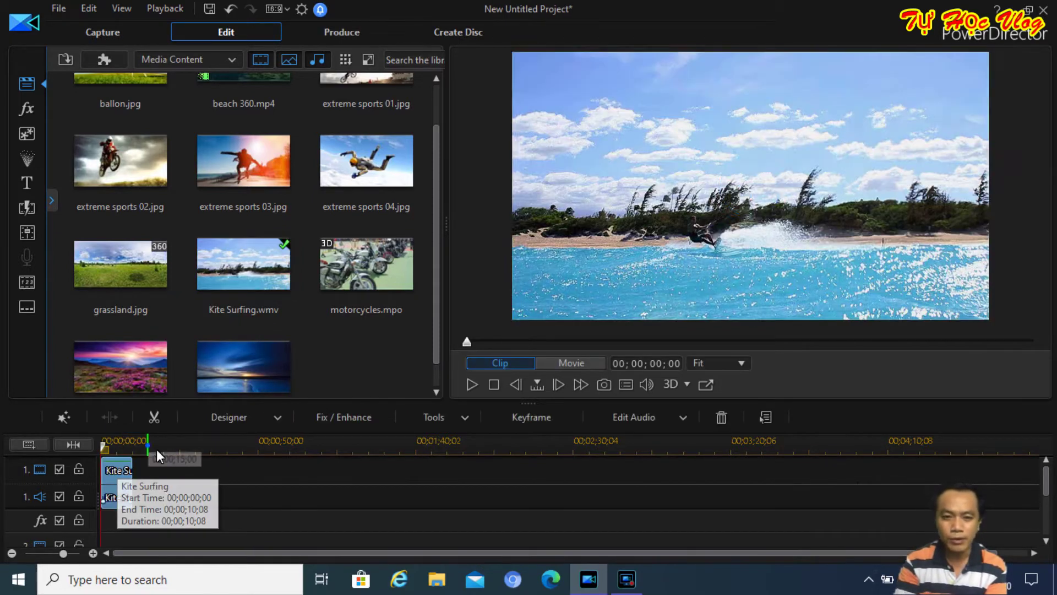
Move the playhead to the end of the Kite Surfing clip and add extreme sports 04.jpg directly after it on video track 1.
{"action": "left_click", "coordinate": [200, 456]}
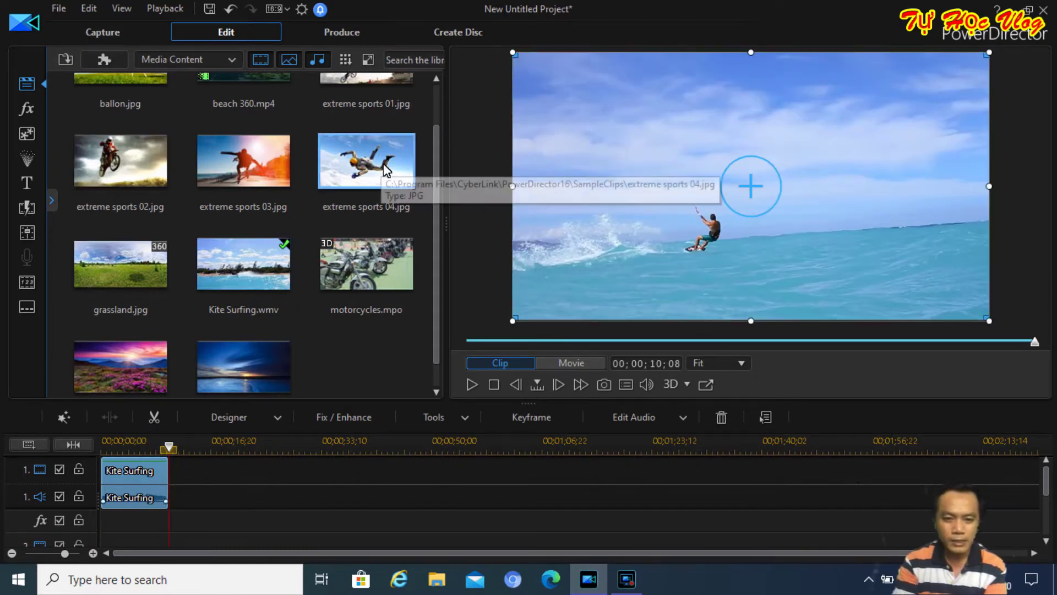
{"action": "left_click", "coordinate": [320, 318]}
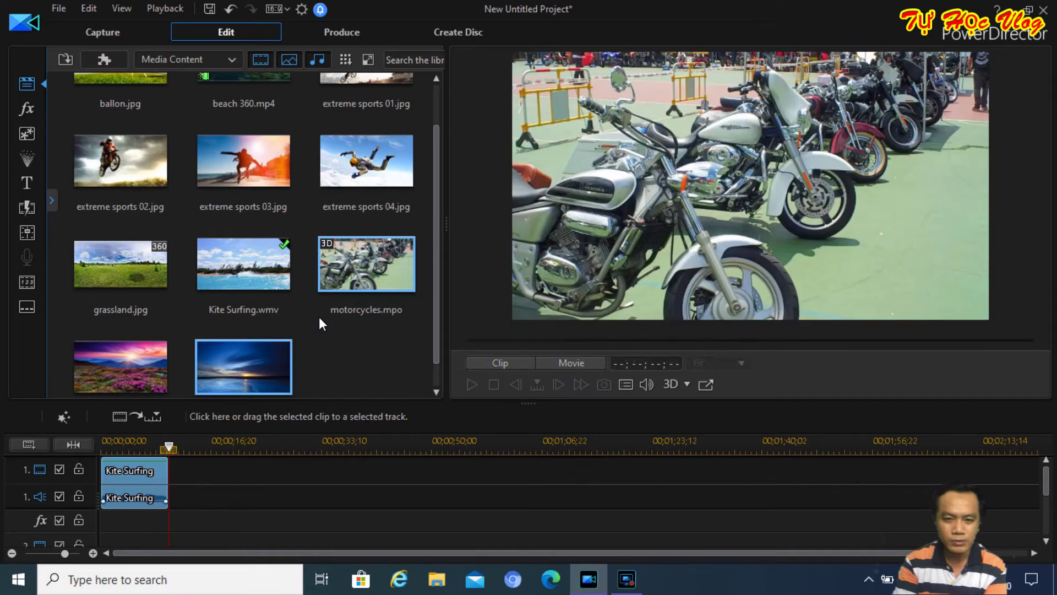
{"action": "left_click", "coordinate": [366, 163]}
{"action": "left_click_drag", "start_coordinate": [324, 276], "coordinate": [348, 229]}
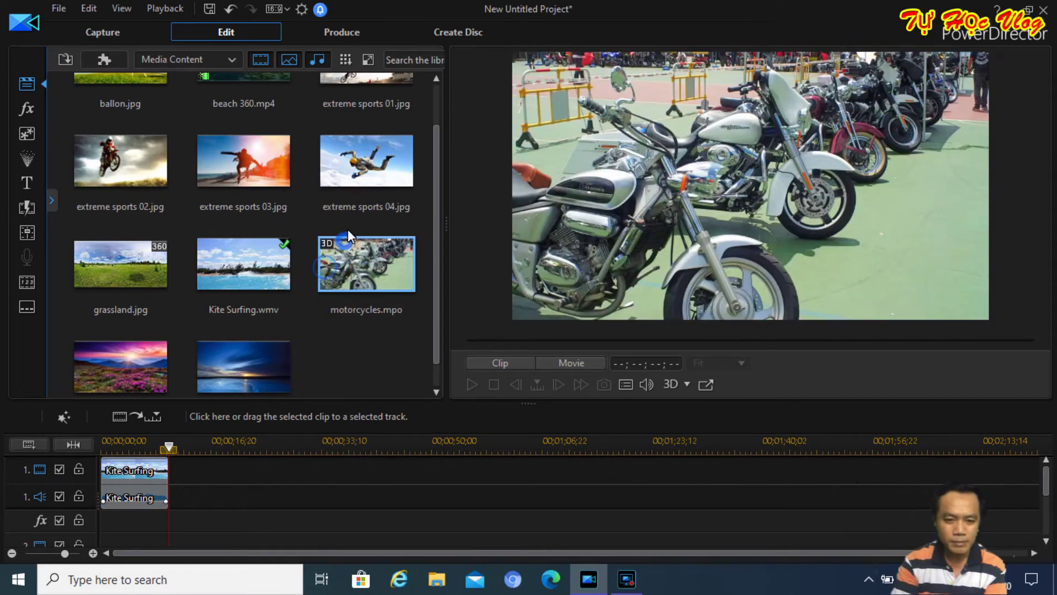
{"action": "left_click_drag", "start_coordinate": [364, 165], "coordinate": [166, 474]}
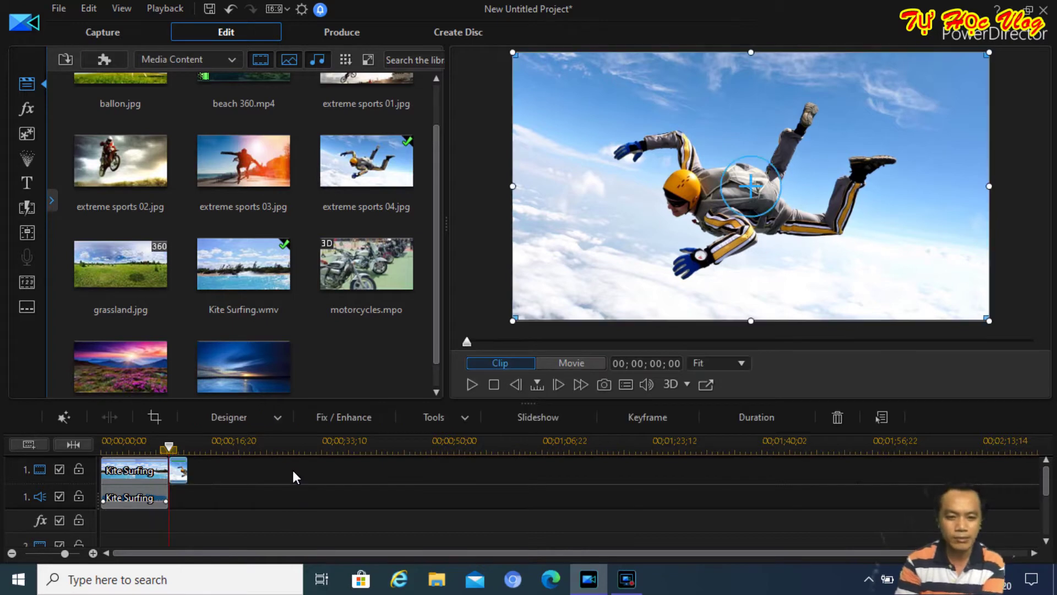
Preview frames of the Kite Surfing clip and the skydiving photo at several timeline positions.
{"action": "left_click", "coordinate": [134, 441]}
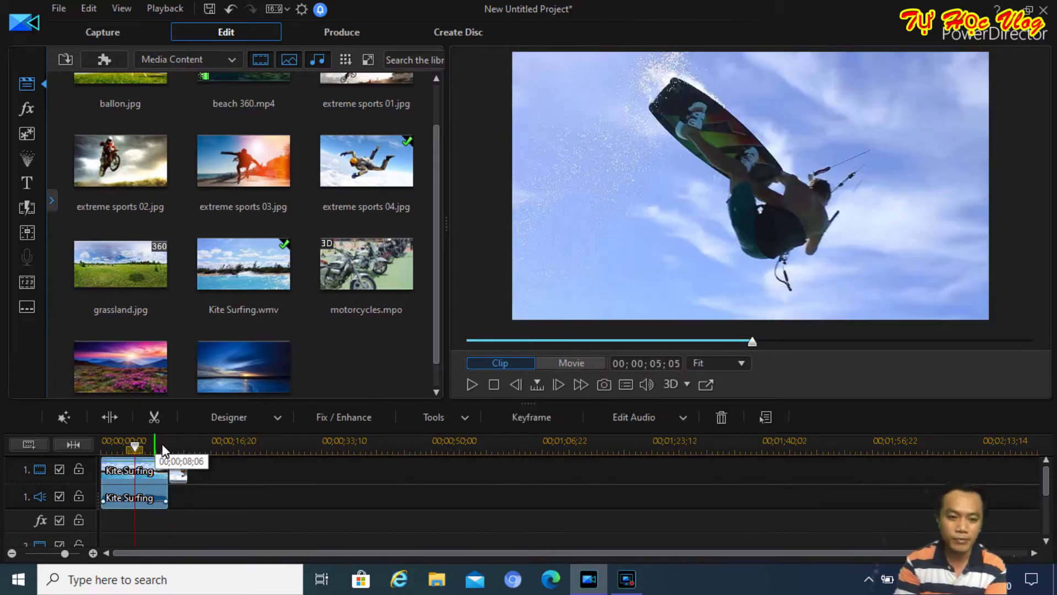
{"action": "left_click", "coordinate": [177, 471]}
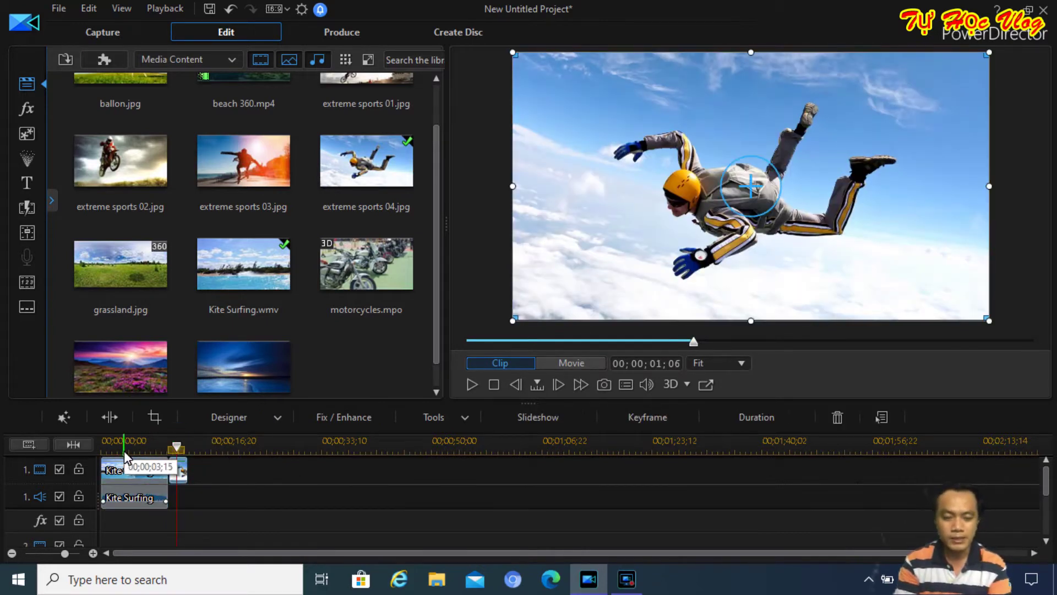
{"action": "left_click", "coordinate": [120, 442]}
{"action": "left_click", "coordinate": [141, 484]}
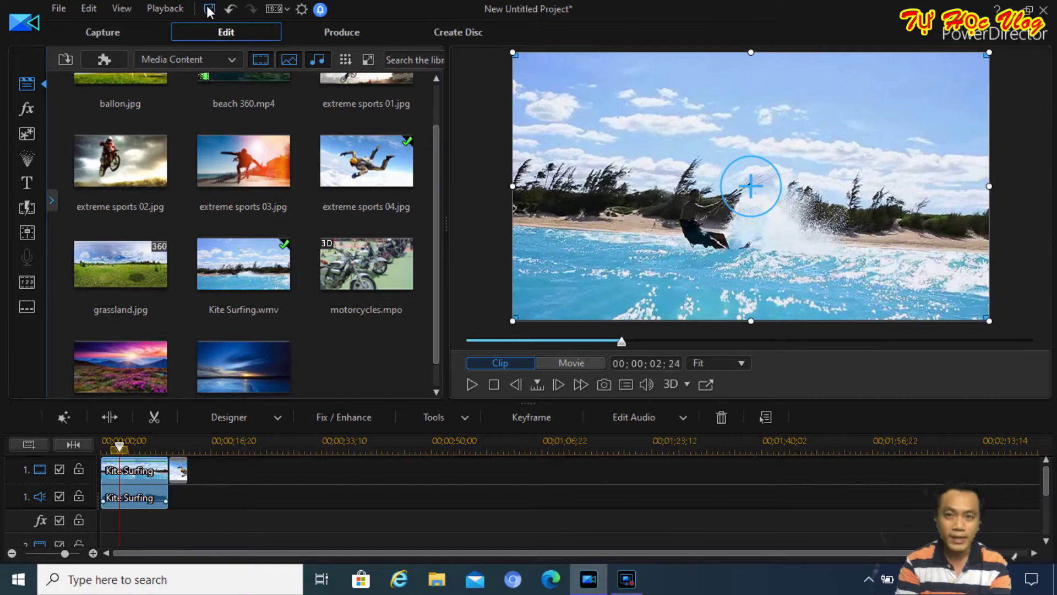
Start saving the project under a new name and switch to the PHẦN MỀM LÀM PHIM folder on My Passport (I:).
{"action": "left_click", "coordinate": [58, 10]}
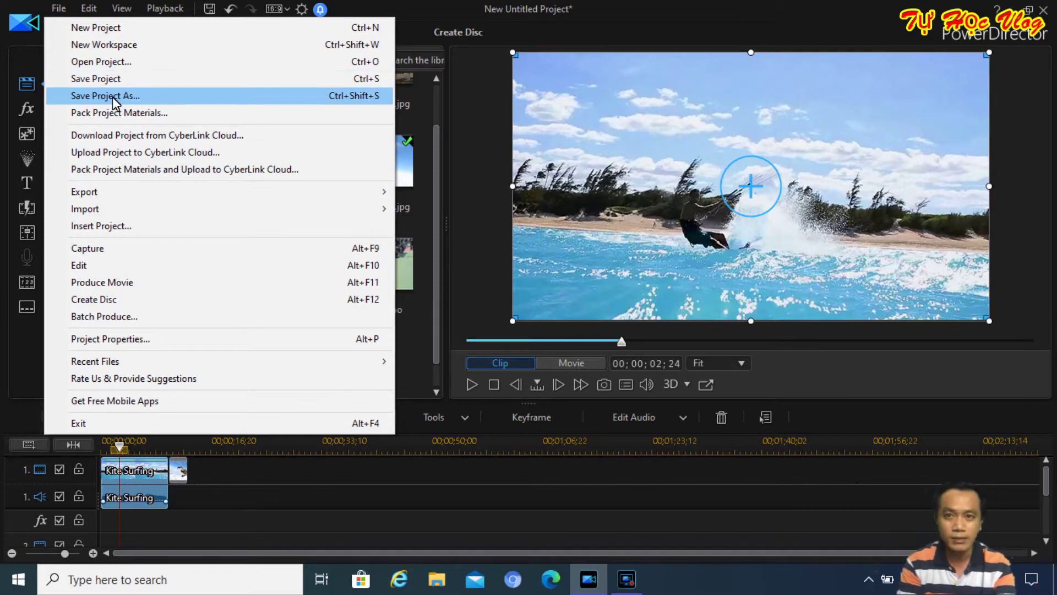
{"action": "left_click", "coordinate": [116, 95]}
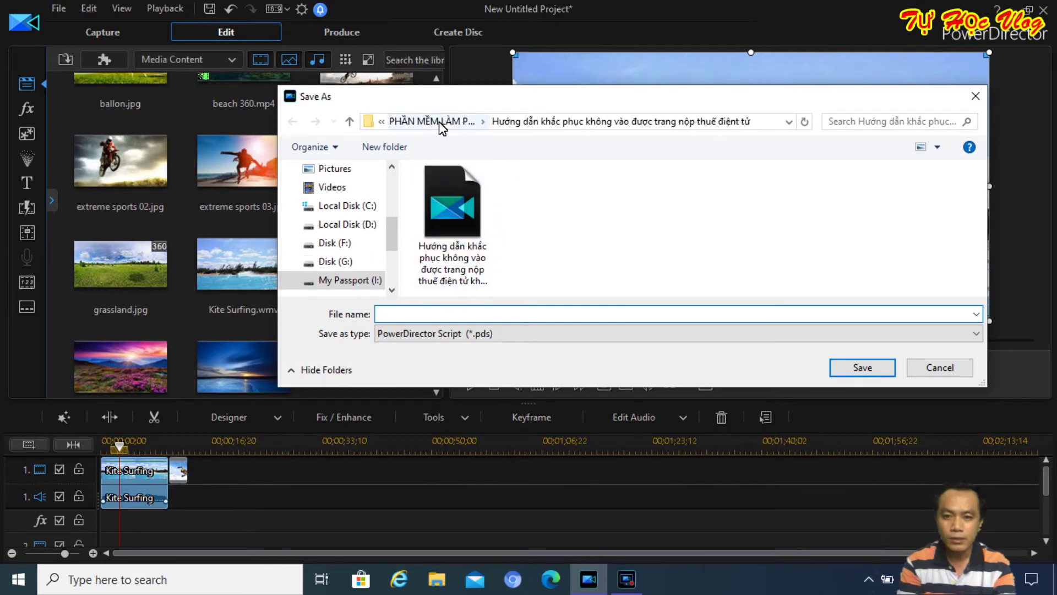
{"action": "left_click", "coordinate": [440, 125]}
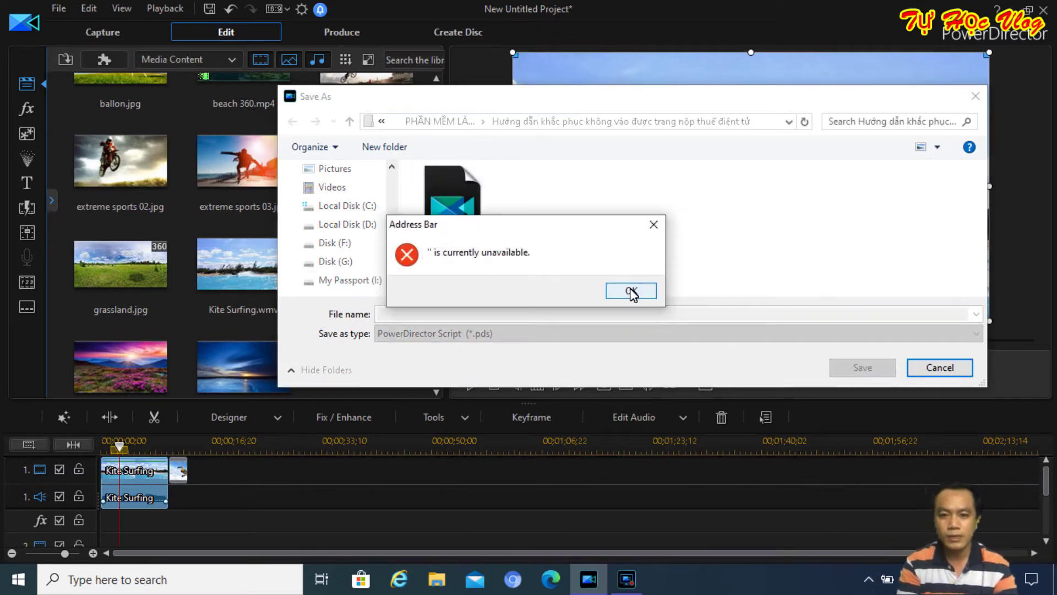
{"action": "left_click", "coordinate": [631, 292]}
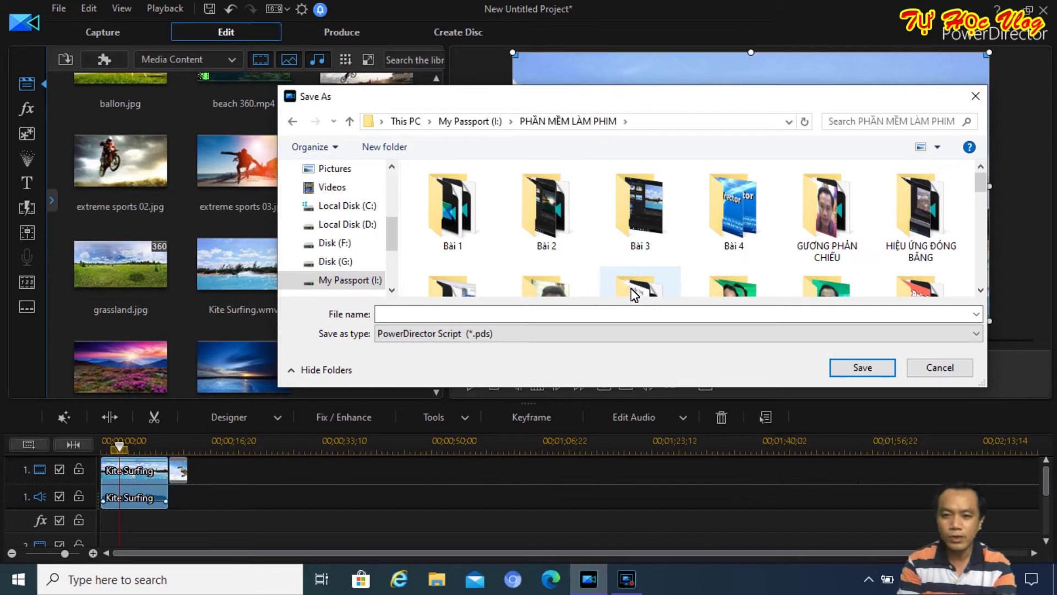
{"action": "scroll", "coordinate": [738, 260], "scroll_direction": "down", "scroll_amount": 5}
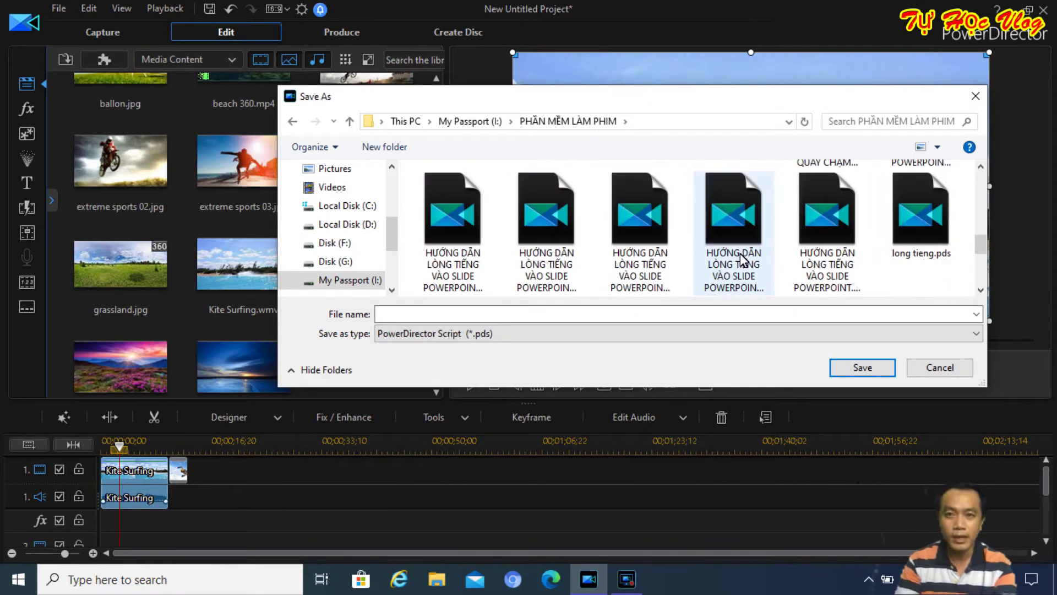
{"action": "scroll", "coordinate": [741, 260], "scroll_direction": "down", "scroll_amount": 3}
Save the project as "Hướng cách lưu video và xuất file mp4 bằng phần mềm PowerDirecotr" in PowerDirector Script format.
{"action": "left_click", "coordinate": [568, 311]}
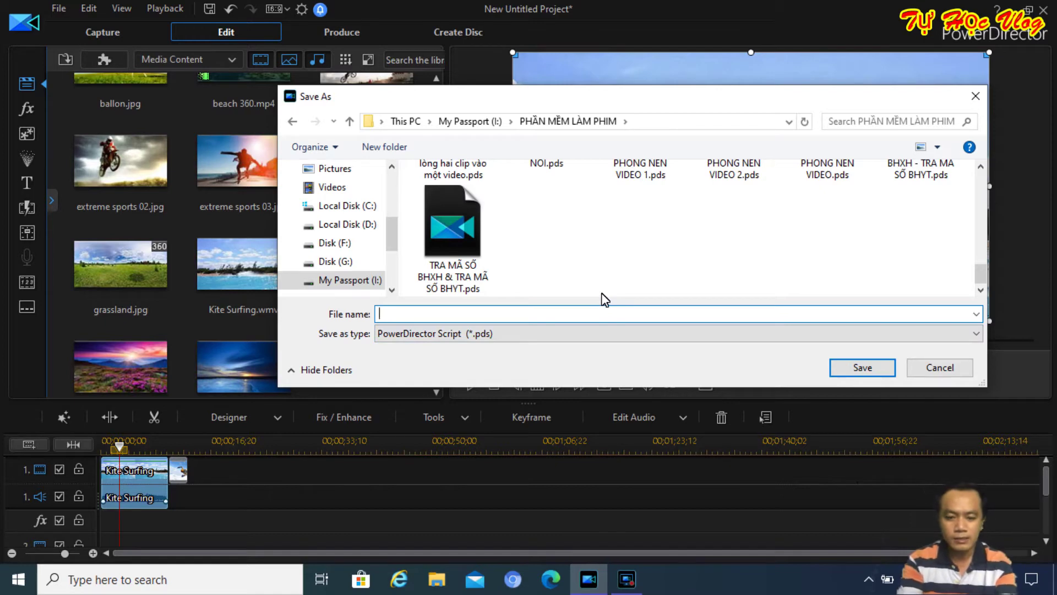
{"action": "type", "text": "Hướng "}
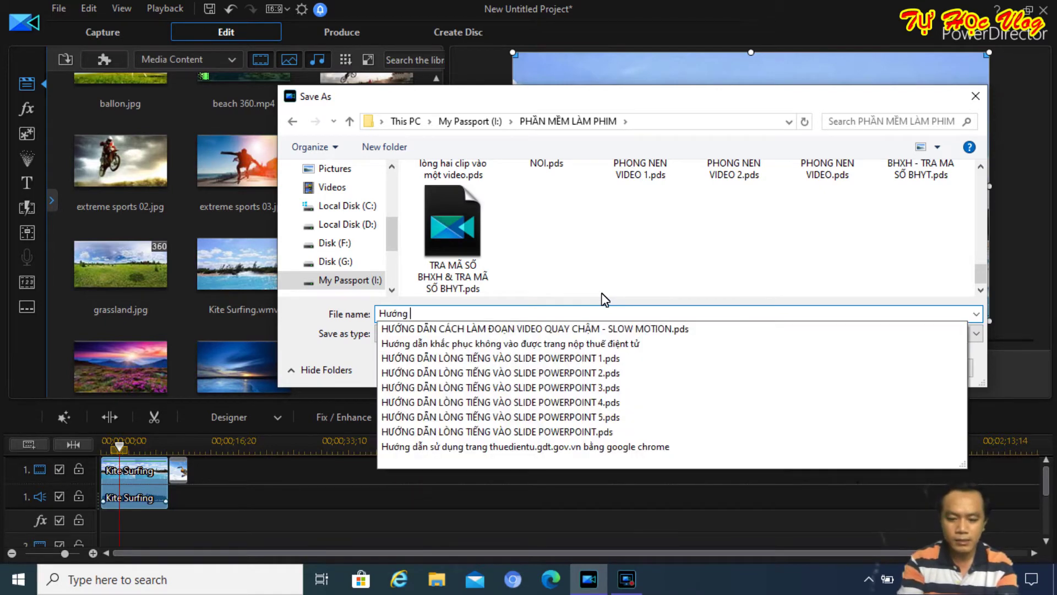
{"action": "type", "text": "cách l"}
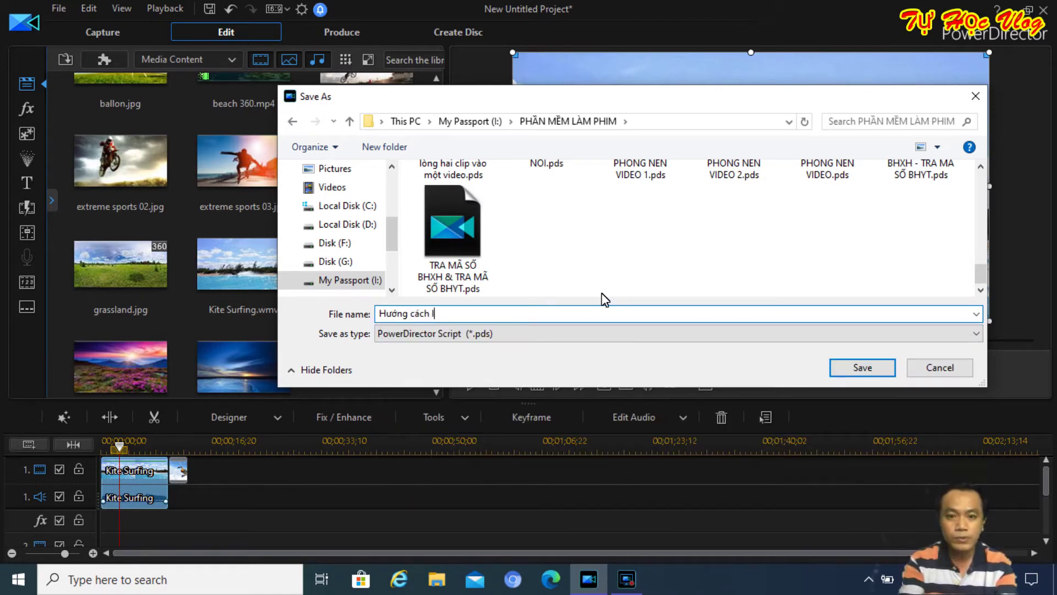
{"action": "type", "text": "uưu"}
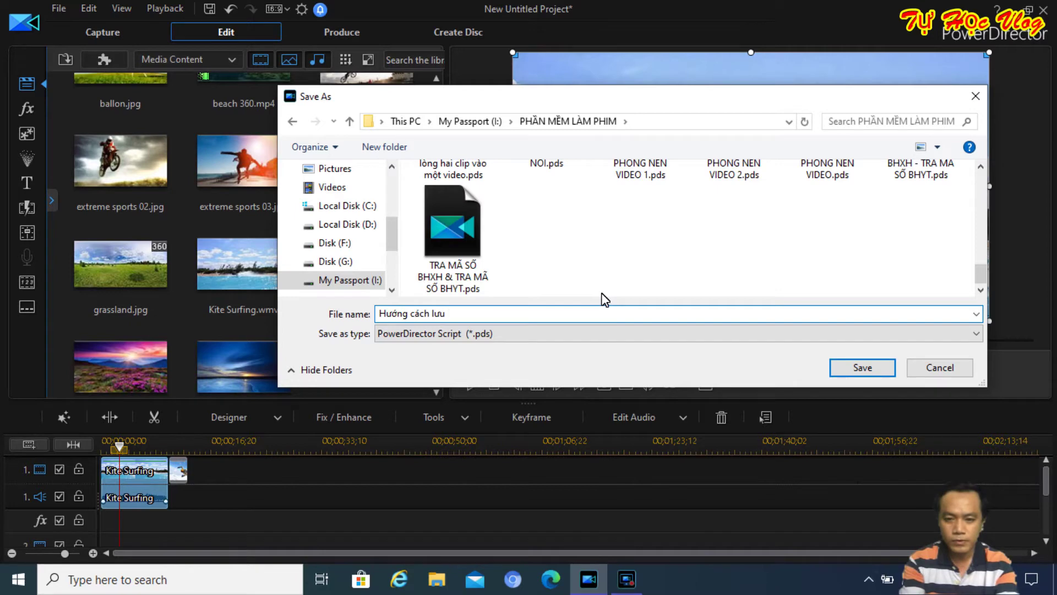
{"action": "type", "text": "vif"}
{"action": "key", "text": "BackSpace"}
{"action": "type", "text": "deo"}
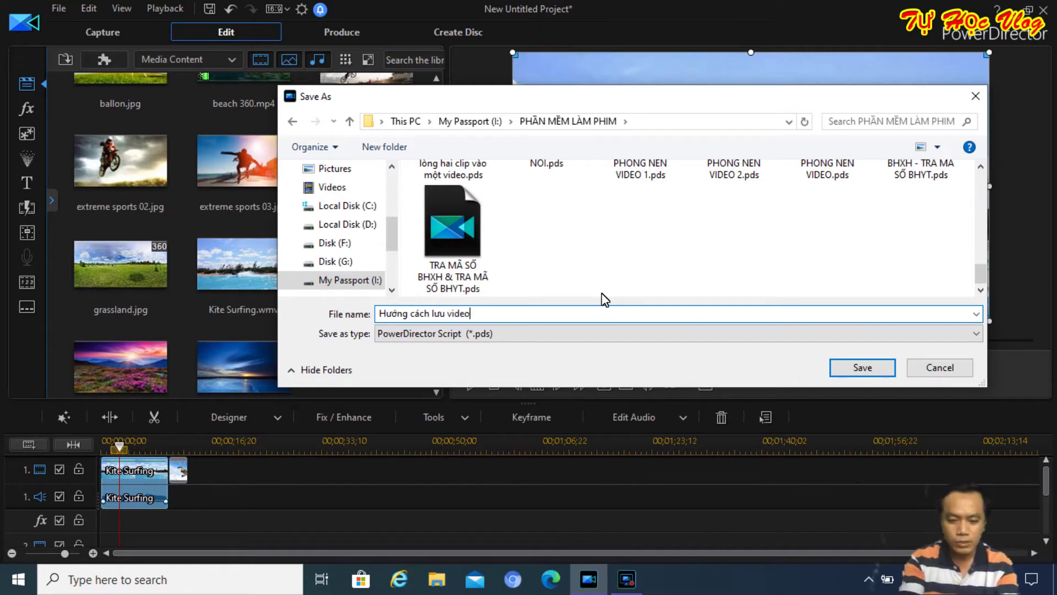
{"action": "type", "text": " và xuất ph"}
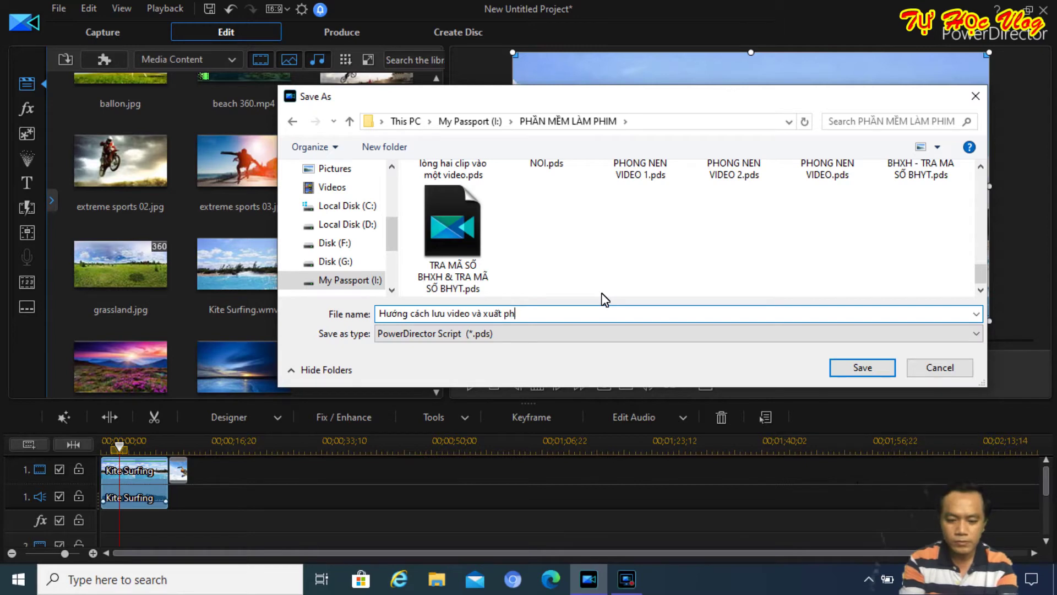
{"action": "key", "text": "BackSpace"}
{"action": "type", "text": "file mp"}
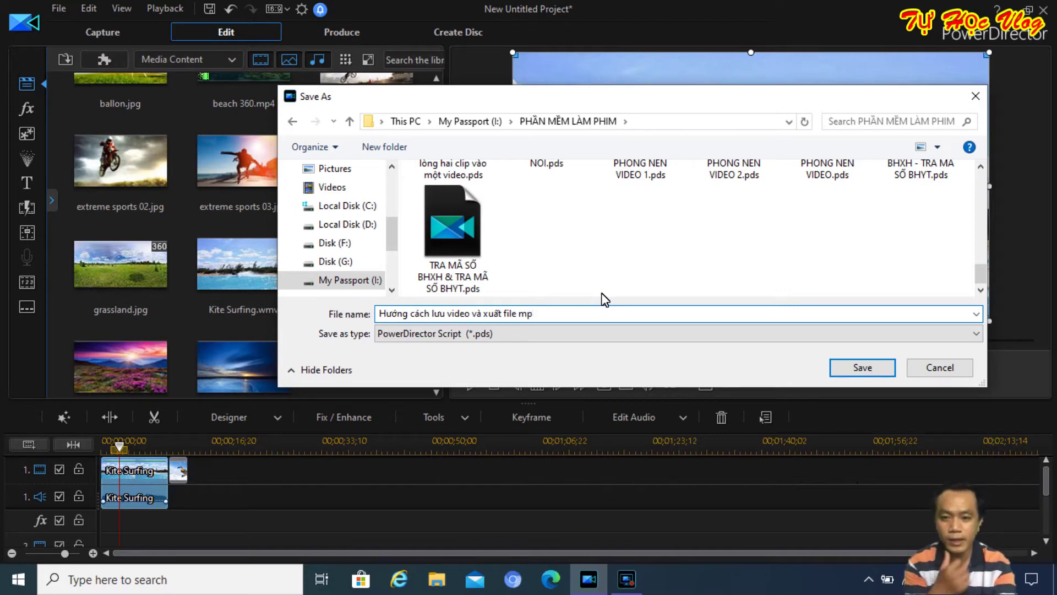
{"action": "type", "text": "4"}
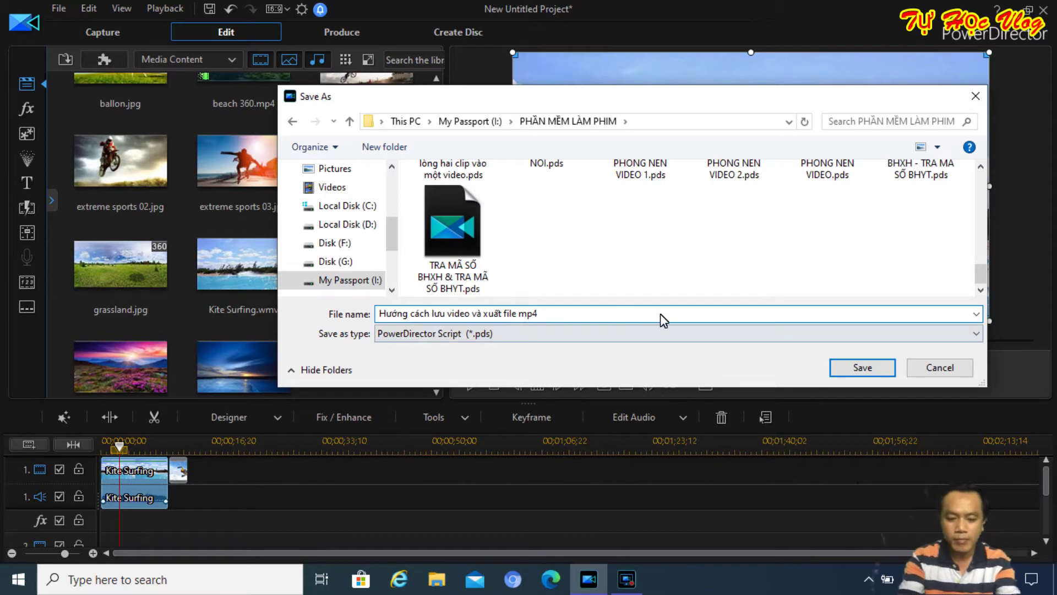
{"action": "type", "text": "bằng "}
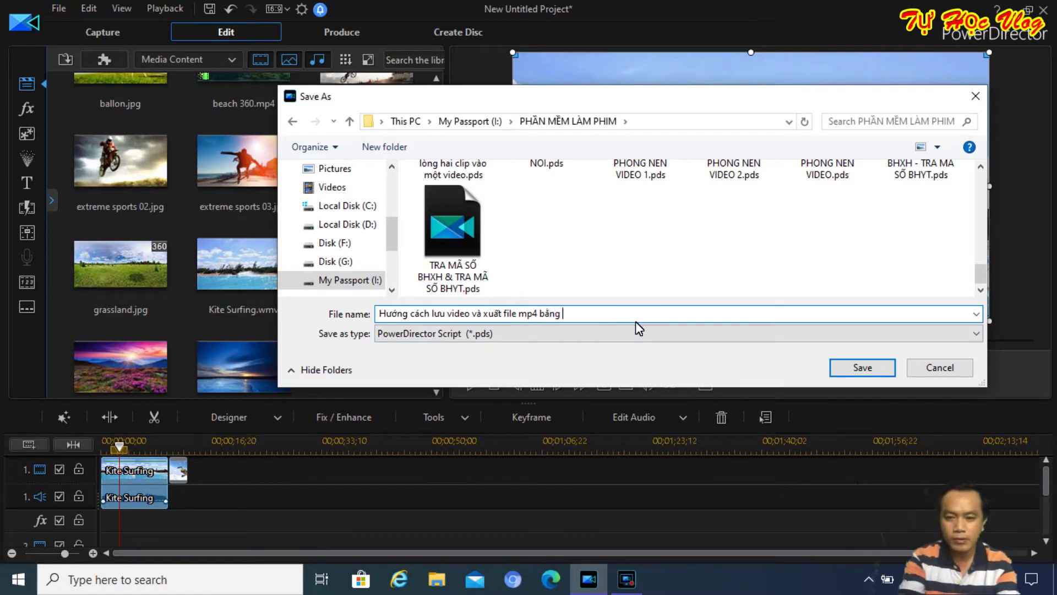
{"action": "type", "text": "phaần mềm PowerDirecotr"}
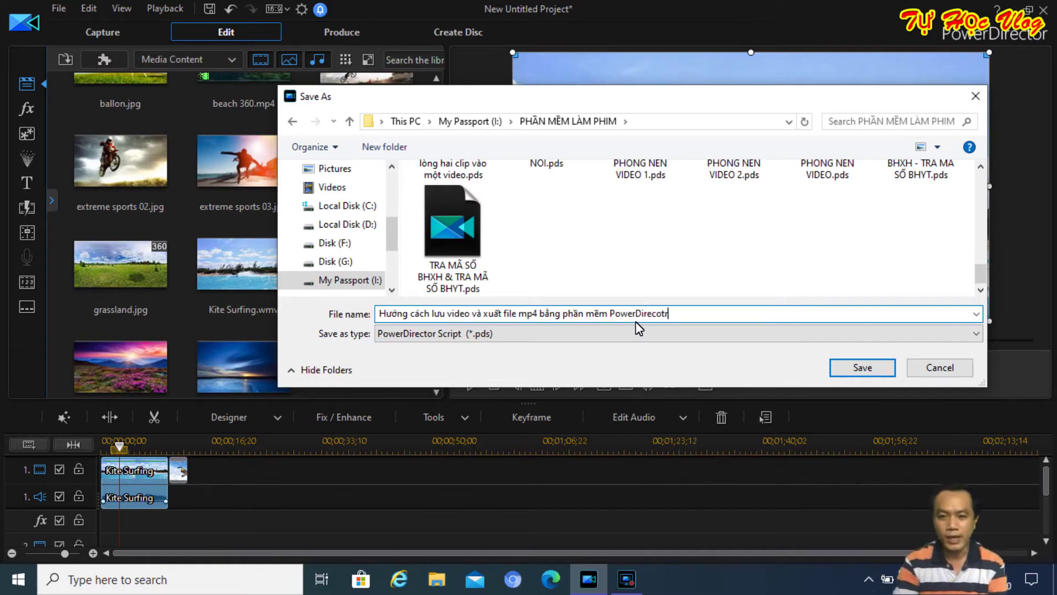
{"action": "left_click", "coordinate": [864, 370]}
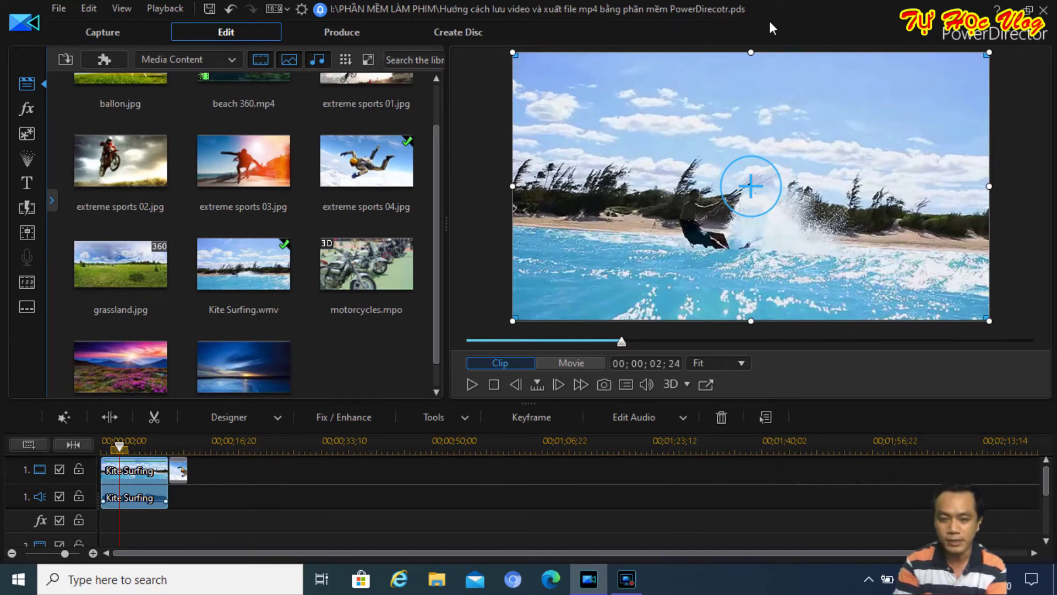
Close PowerDirector, relaunch PowerDirector 16 from the desktop and enter Timeline Mode.
{"action": "left_click", "coordinate": [1044, 11]}
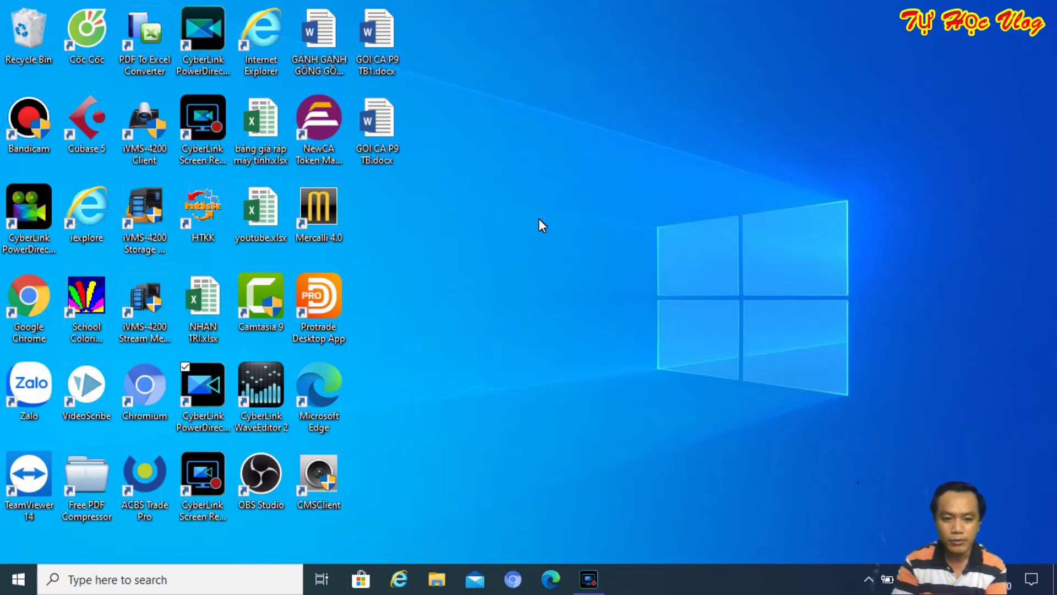
{"action": "left_click", "coordinate": [192, 382]}
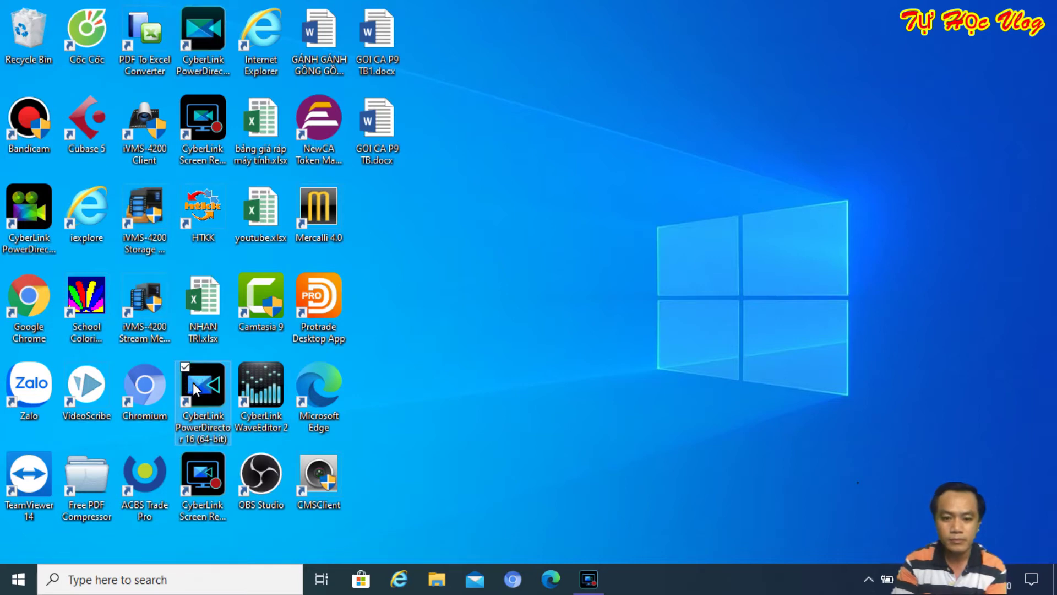
{"action": "left_click", "coordinate": [425, 392]}
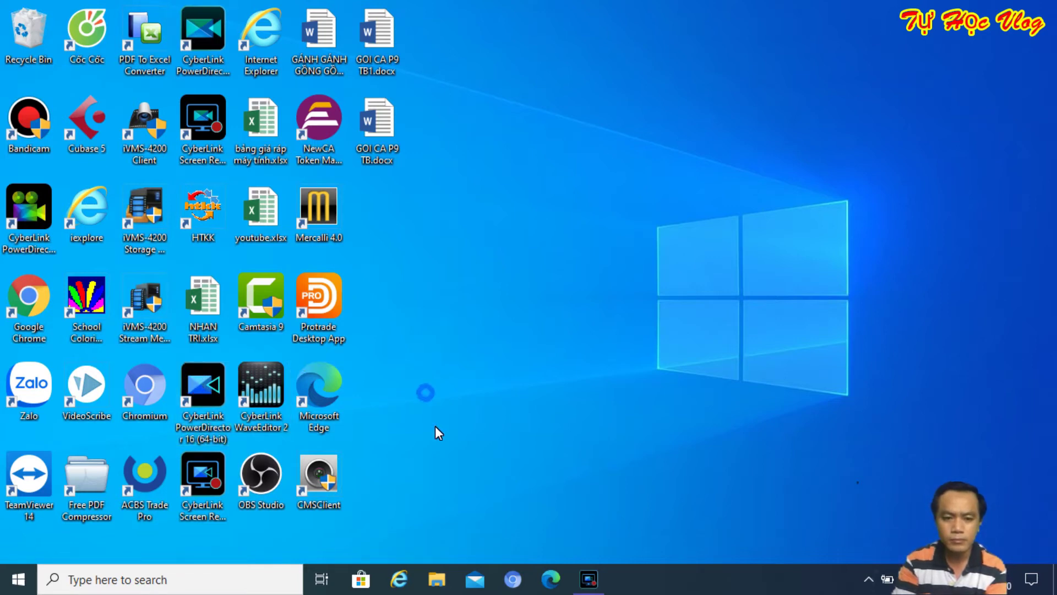
{"action": "double_click", "coordinate": [196, 389]}
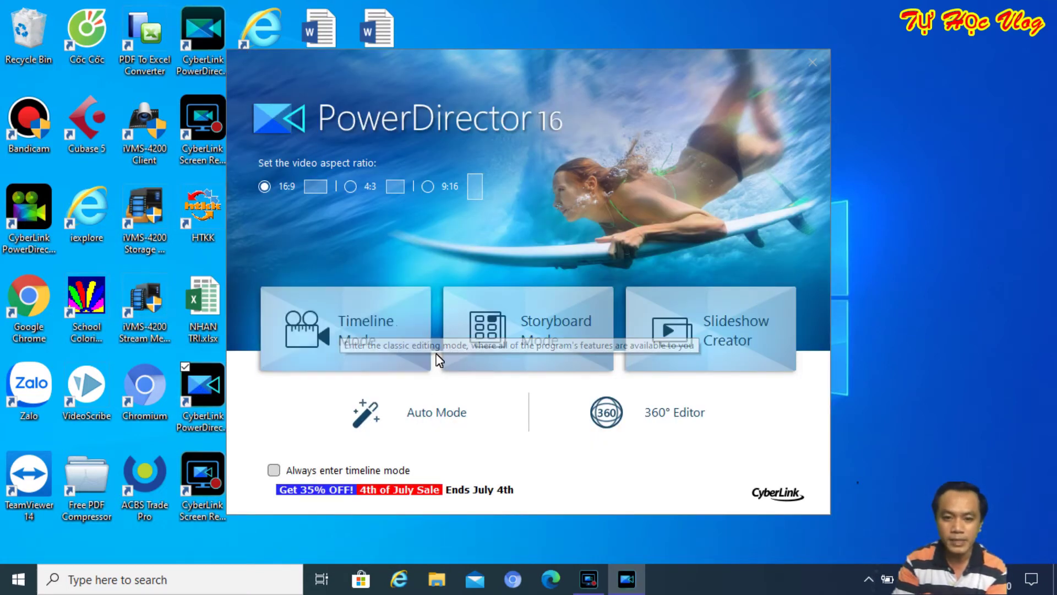
{"action": "left_click", "coordinate": [352, 337]}
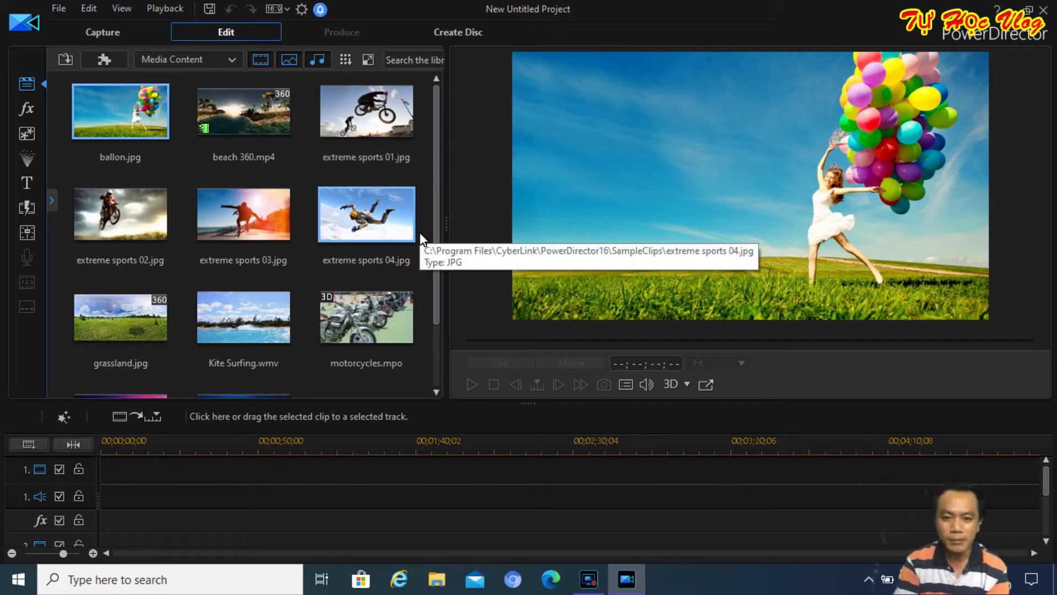
Widen the media library pane slightly and look through its sample clips.
{"action": "left_click_drag", "start_coordinate": [438, 275], "coordinate": [441, 361]}
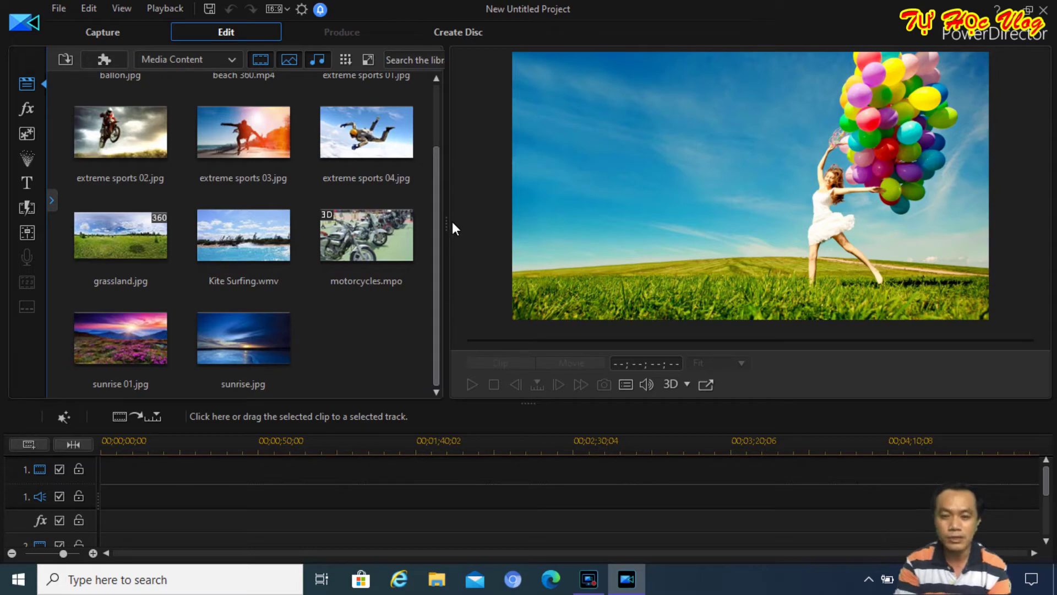
{"action": "left_click_drag", "start_coordinate": [446, 218], "coordinate": [461, 226]}
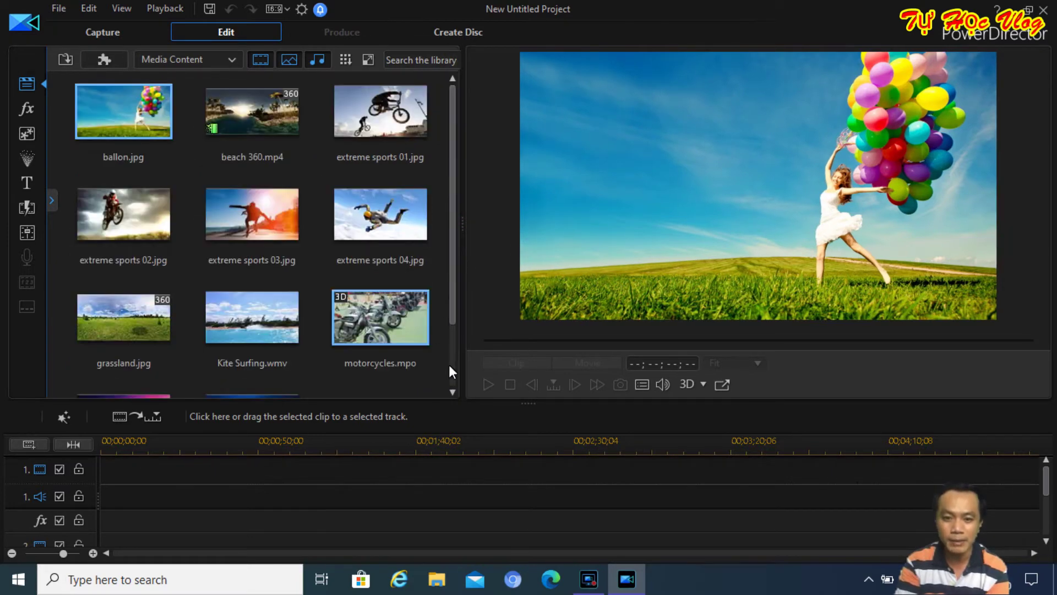
{"action": "left_click_drag", "start_coordinate": [451, 222], "coordinate": [453, 302]}
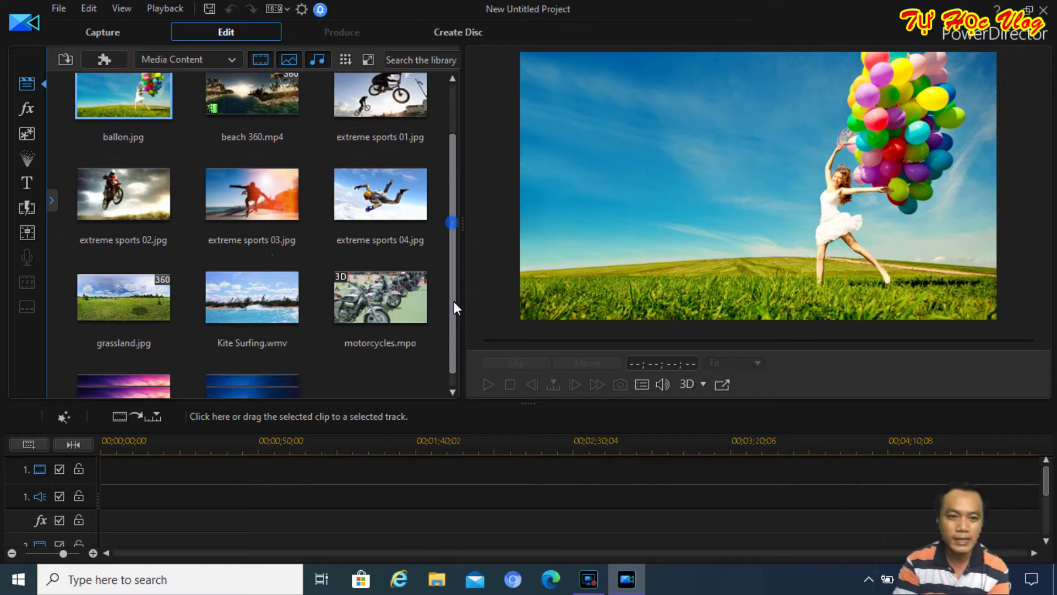
Select all the sample clips in the media library and remove them.
{"action": "left_click_drag", "start_coordinate": [430, 366], "coordinate": [61, 77]}
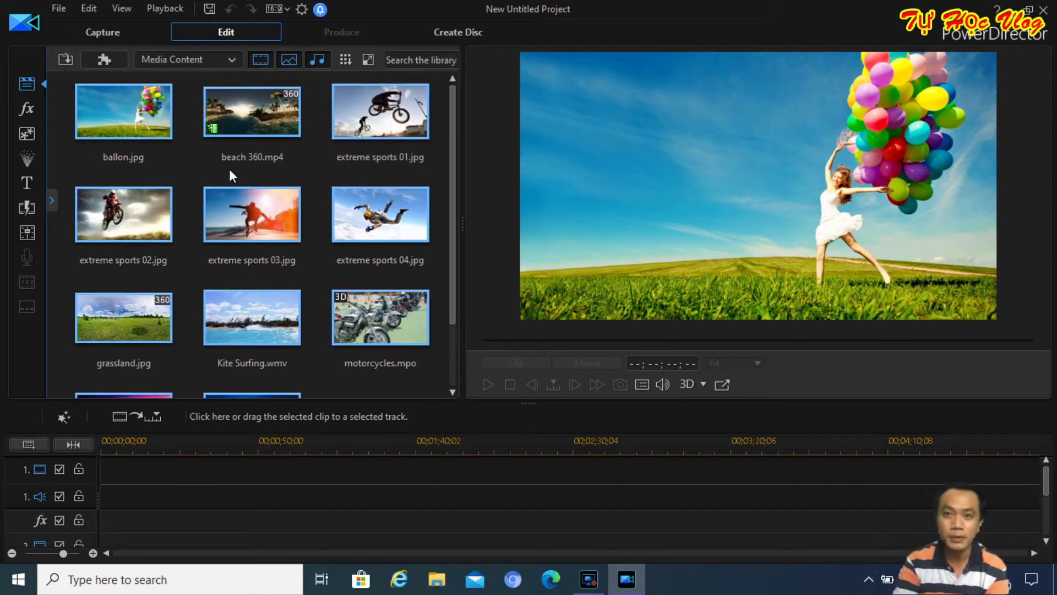
{"action": "key", "text": "Delete"}
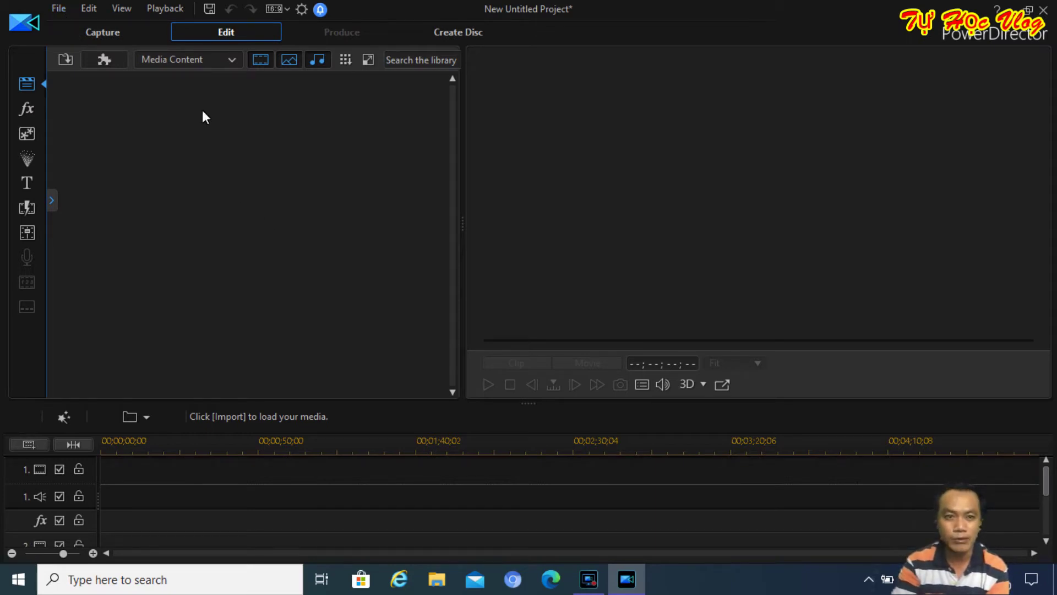
{"action": "left_click", "coordinate": [57, 10]}
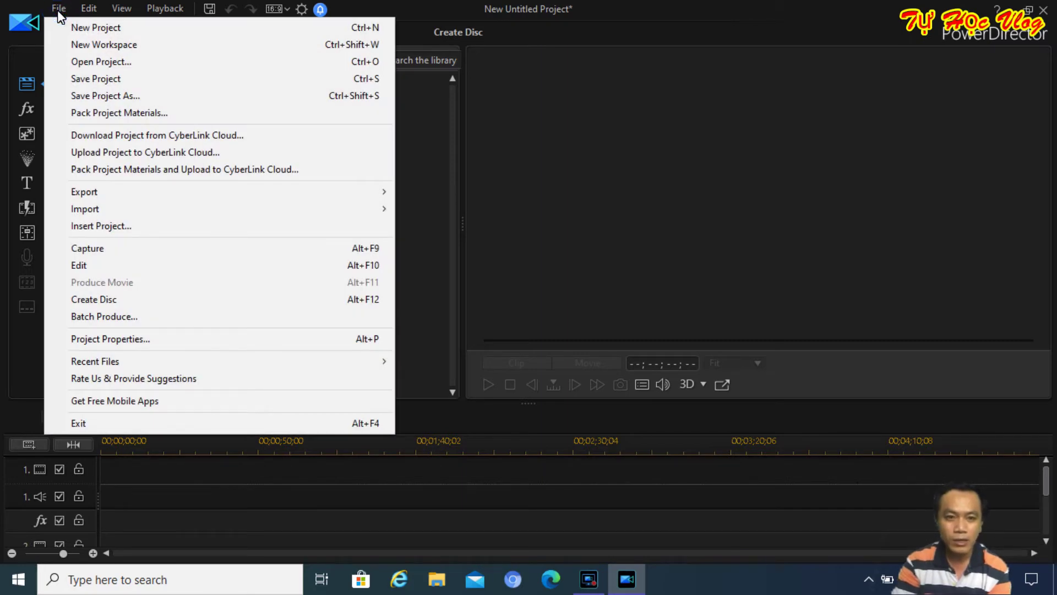
{"action": "left_click", "coordinate": [429, 254]}
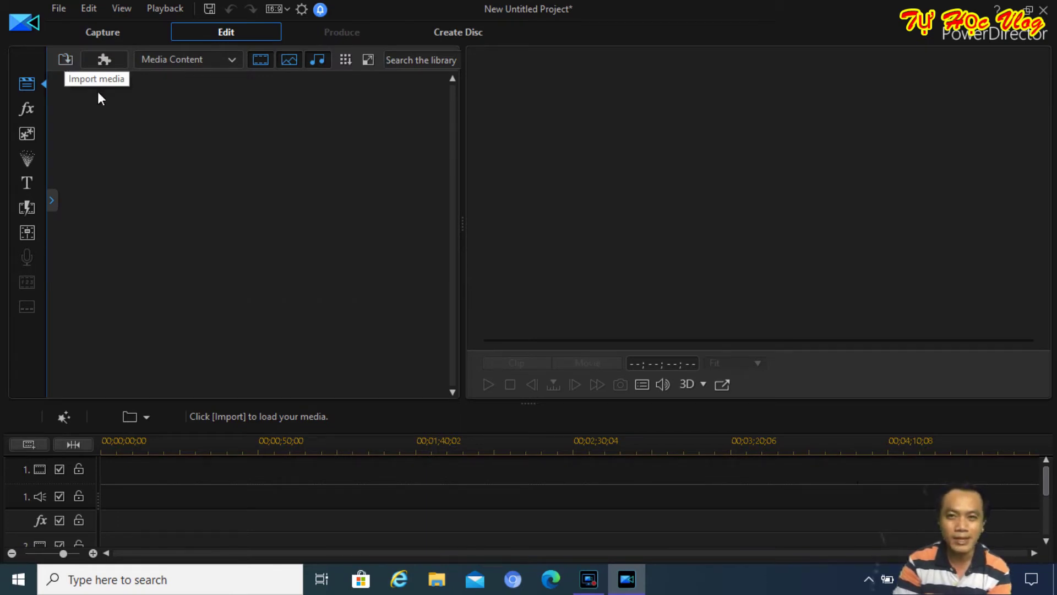
Open "Hướng cách lưu video và xuất file mp4 bằng phần mềm PowerDirecotr.pds" from the PHẦN MỀM LÀM PHIM folder, discarding the untitled project's changes.
{"action": "left_click", "coordinate": [60, 9]}
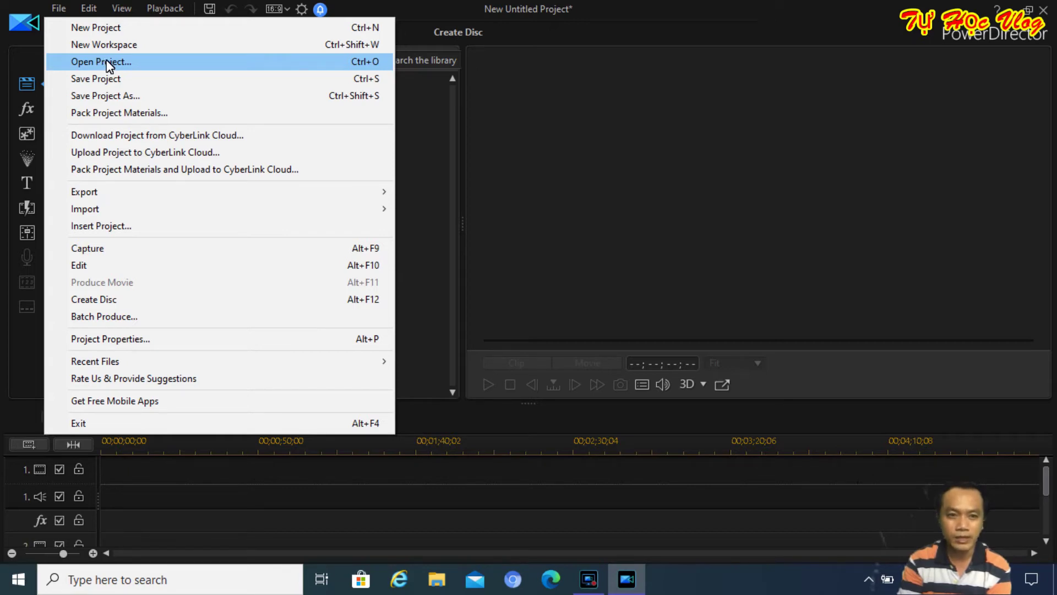
{"action": "left_click", "coordinate": [123, 62]}
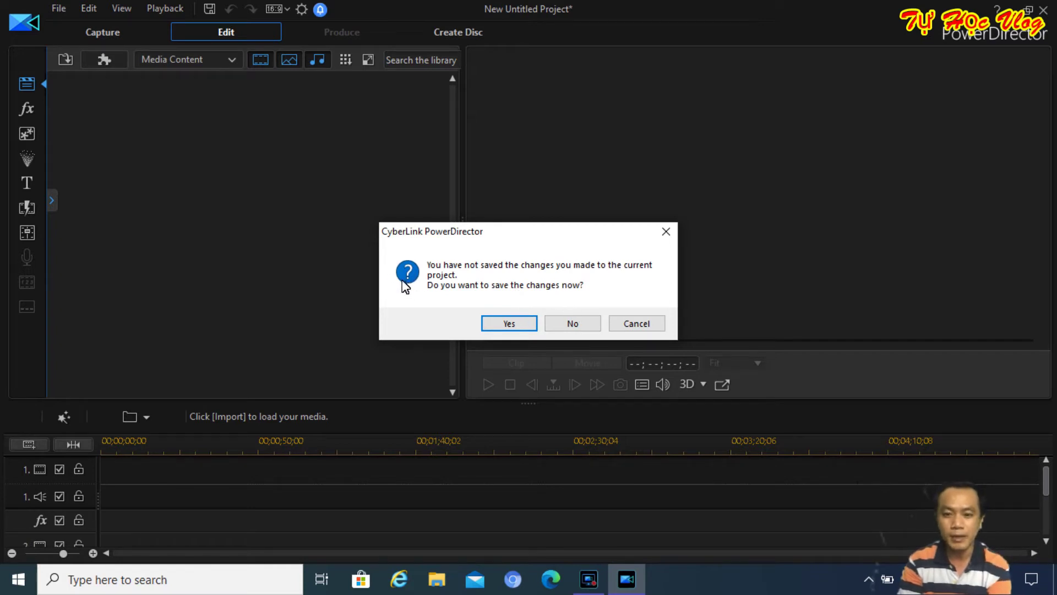
{"action": "left_click", "coordinate": [573, 324]}
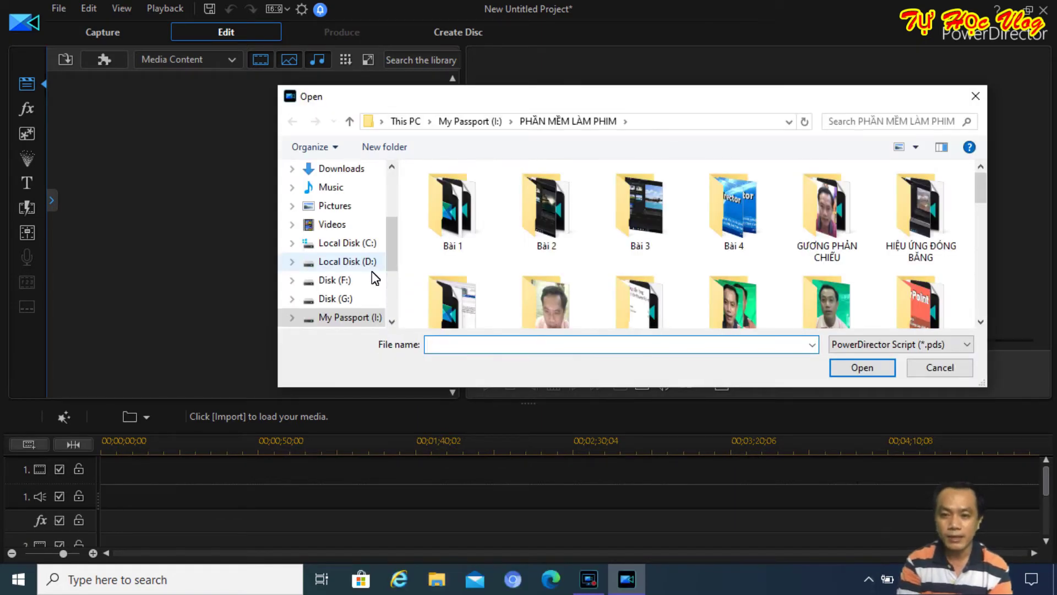
{"action": "scroll", "coordinate": [673, 261], "scroll_direction": "down", "scroll_amount": 10}
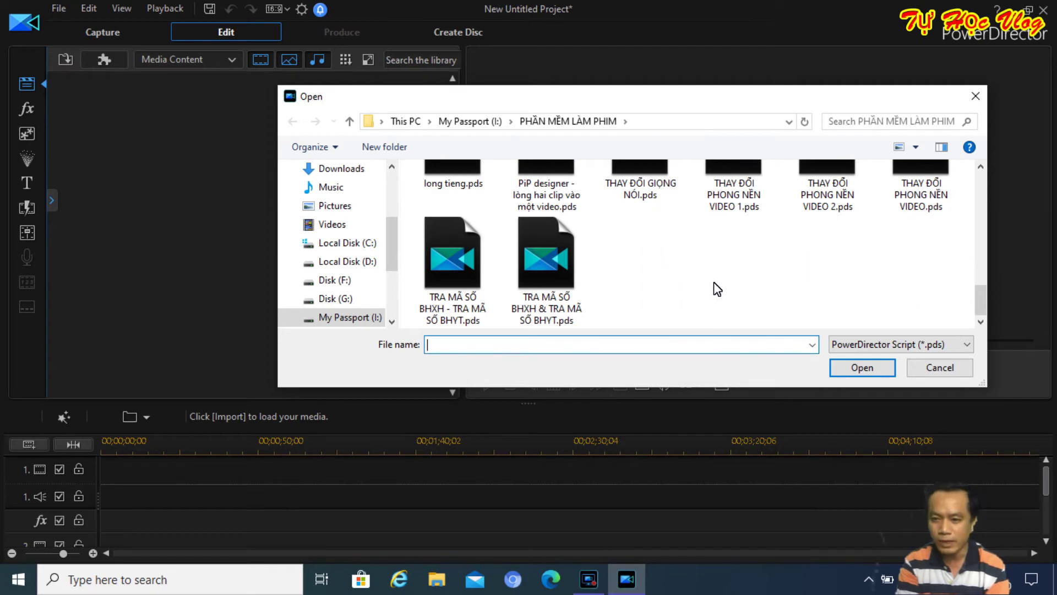
{"action": "scroll", "coordinate": [717, 287], "scroll_direction": "up", "scroll_amount": 1}
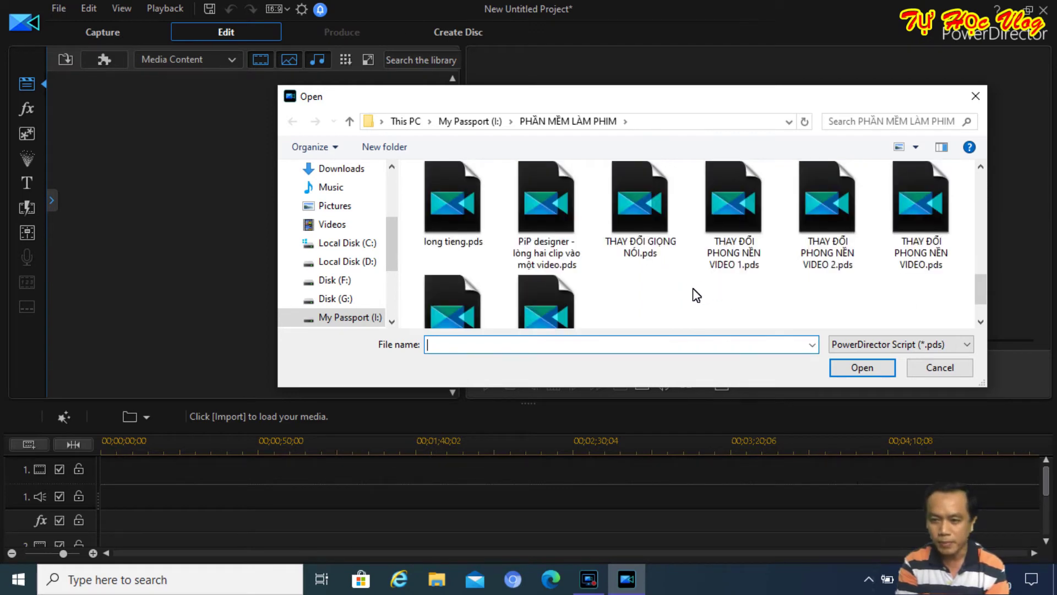
{"action": "scroll", "coordinate": [692, 300], "scroll_direction": "up", "scroll_amount": 3}
{"action": "scroll", "coordinate": [692, 300], "scroll_direction": "down", "scroll_amount": 1}
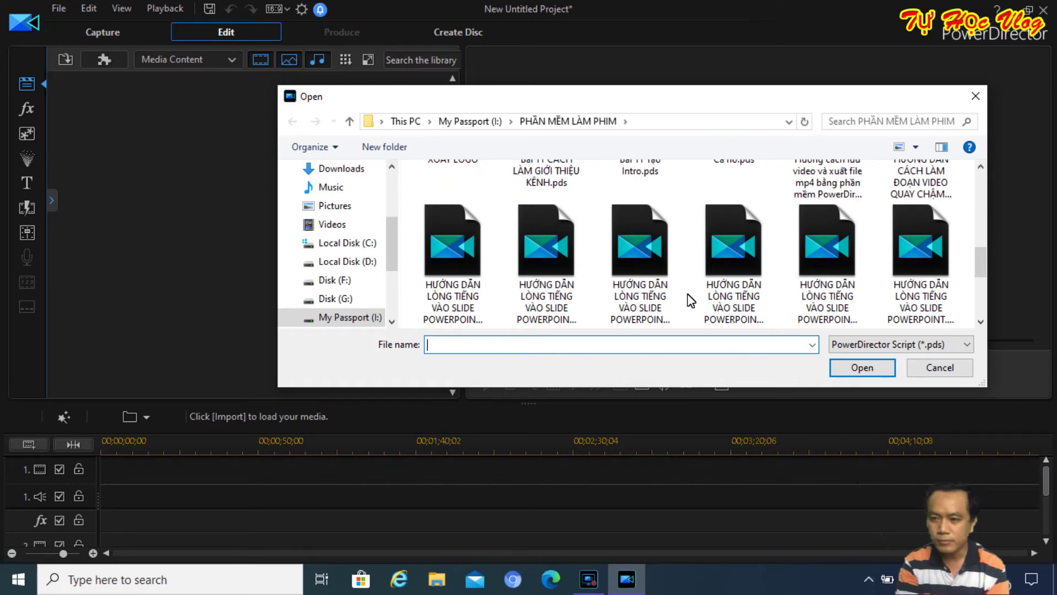
{"action": "scroll", "coordinate": [692, 300], "scroll_direction": "up", "scroll_amount": 1}
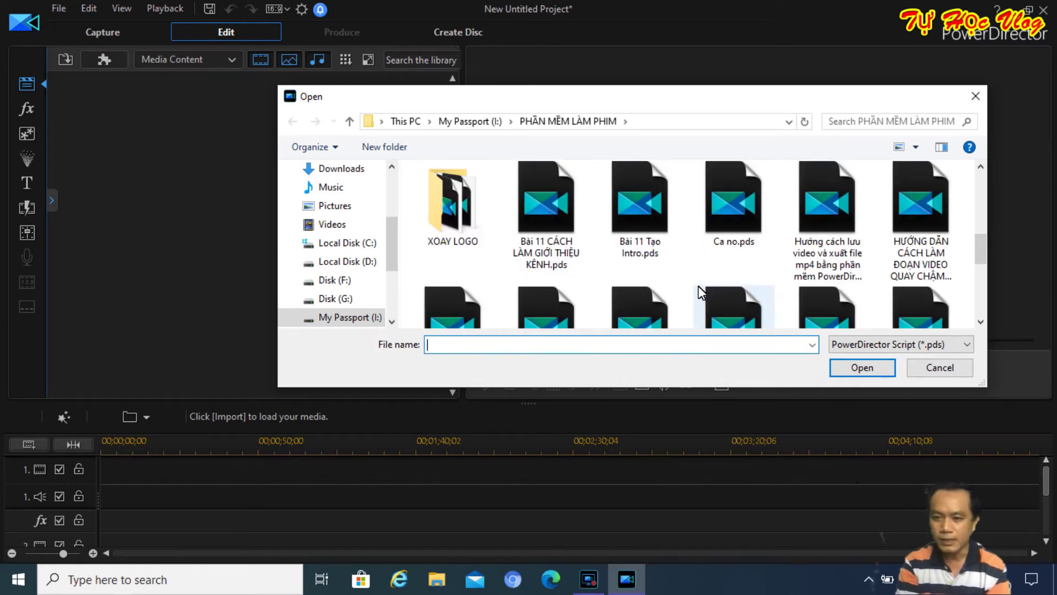
{"action": "left_click", "coordinate": [830, 263]}
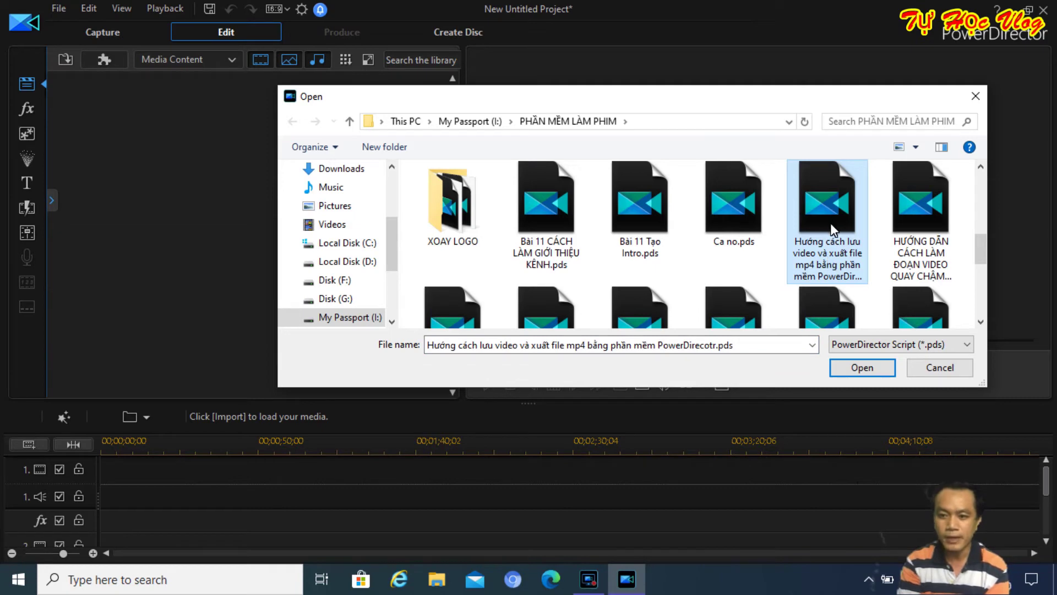
{"action": "left_click", "coordinate": [861, 368]}
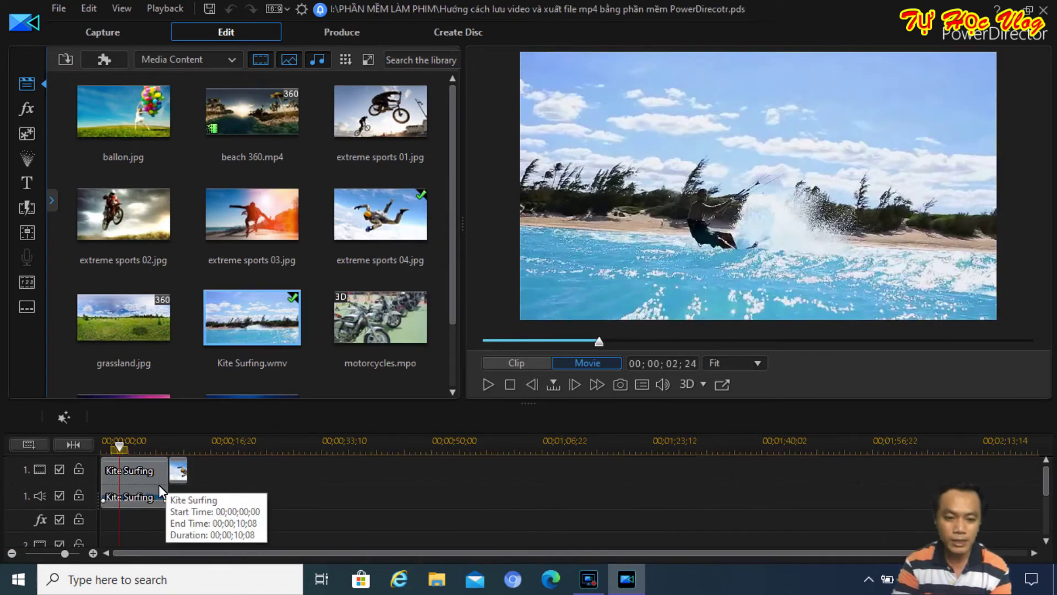
Examine the Kite Surfing and skydiving clips on the reopened project's timeline, stretching the time ruler for a closer view.
{"action": "left_click", "coordinate": [130, 482]}
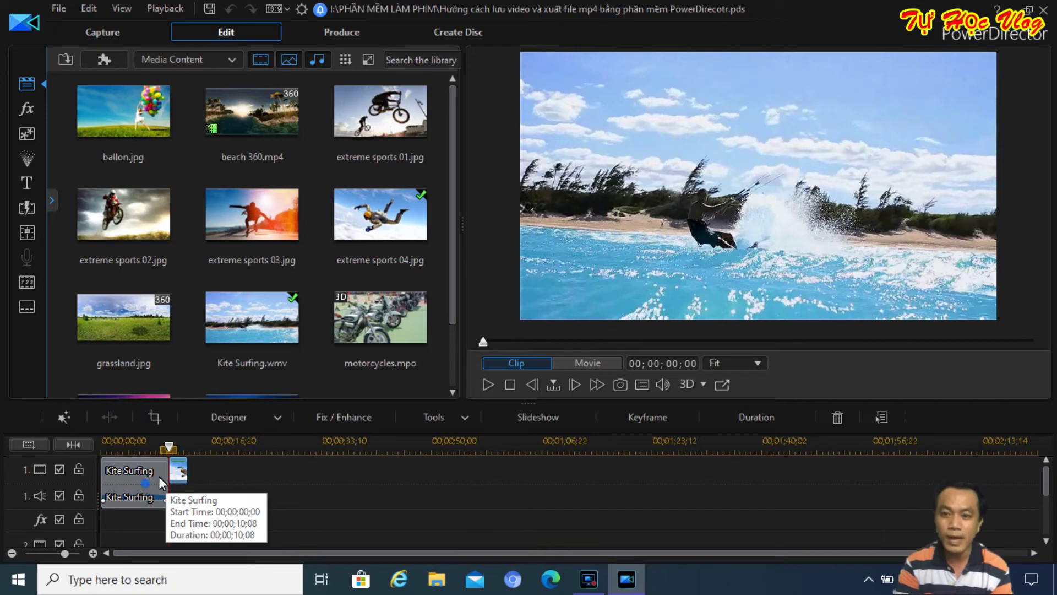
{"action": "left_click_drag", "start_coordinate": [181, 473], "coordinate": [179, 472]}
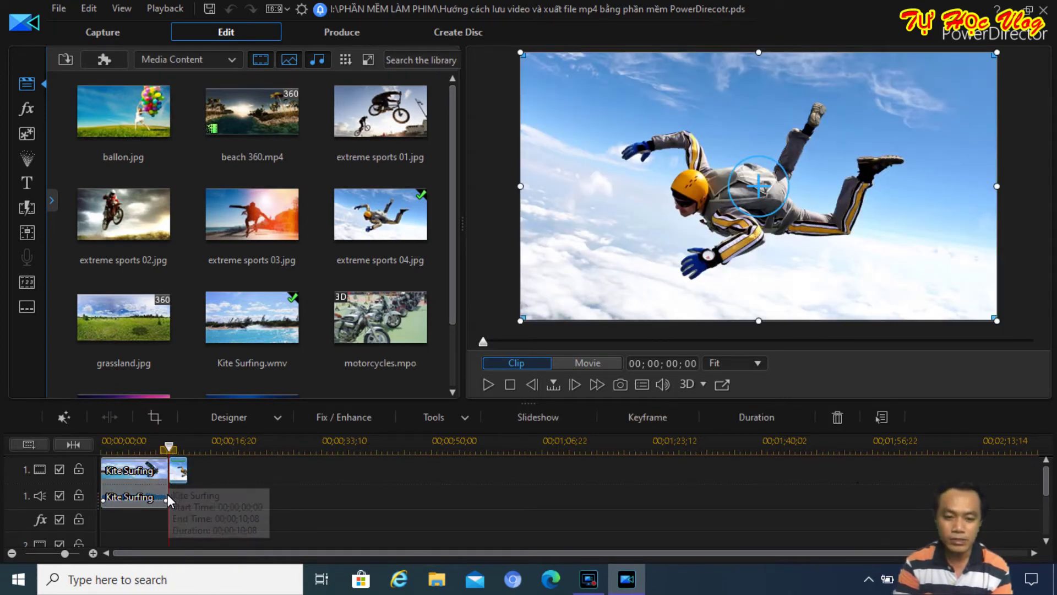
{"action": "left_click_drag", "start_coordinate": [196, 443], "coordinate": [329, 452]}
{"action": "left_click", "coordinate": [328, 447]}
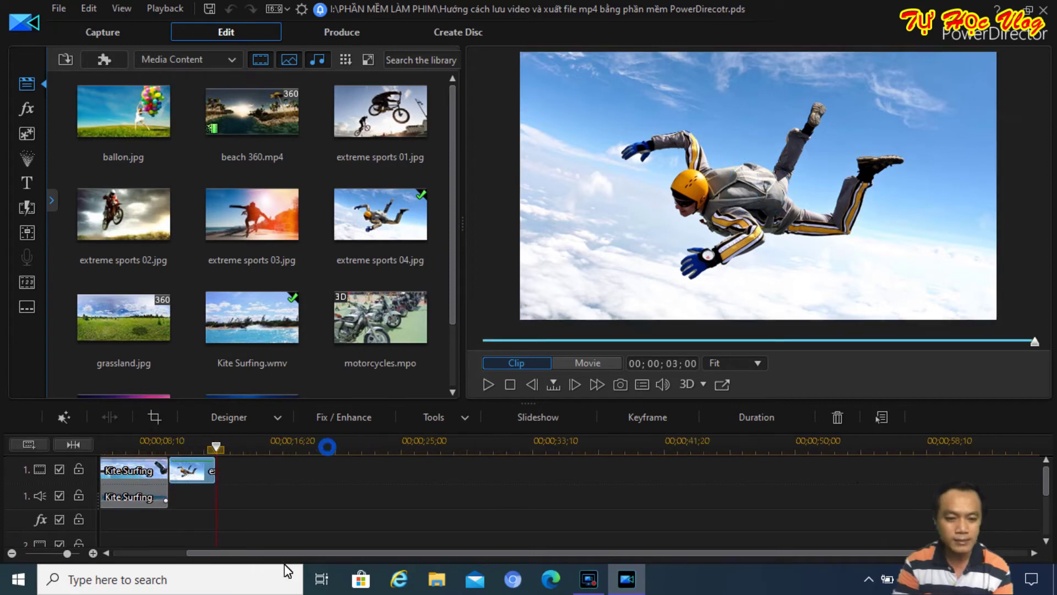
{"action": "left_click_drag", "start_coordinate": [265, 553], "coordinate": [146, 548]}
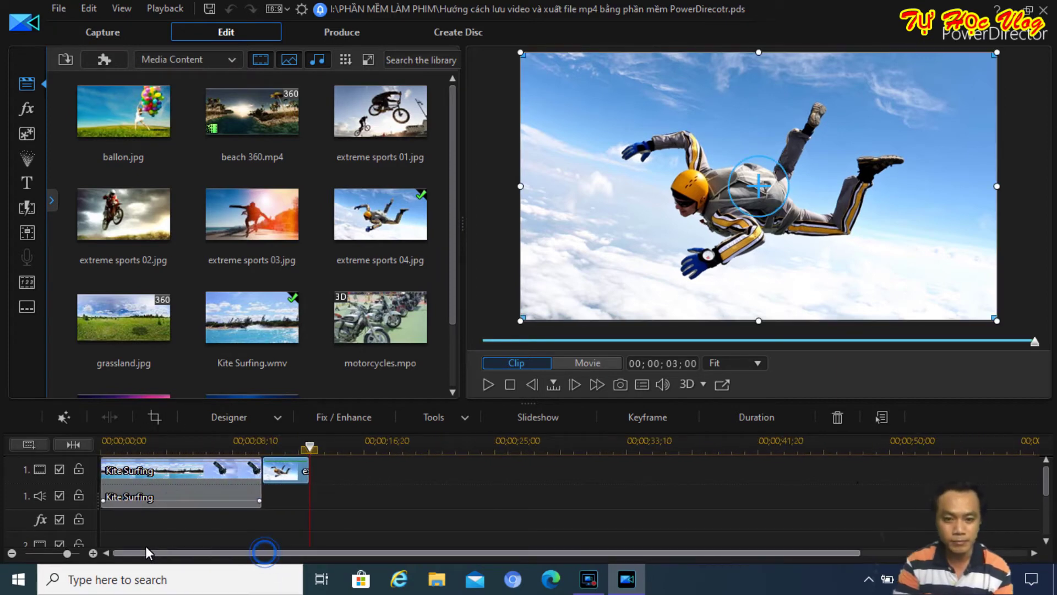
{"action": "left_click", "coordinate": [219, 445]}
{"action": "left_click", "coordinate": [225, 471]}
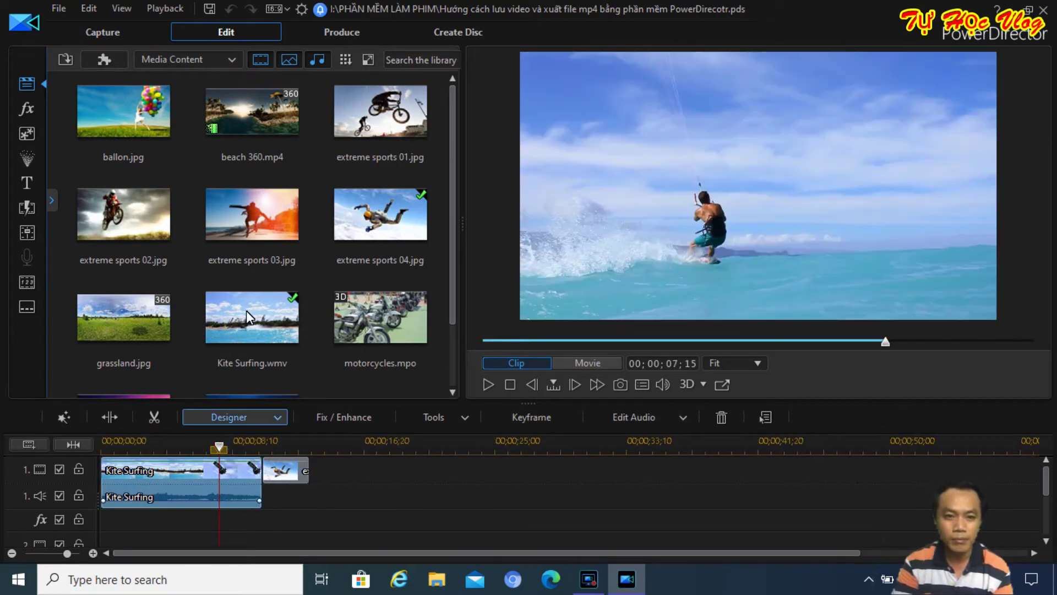
Add ballon.jpg to video track 1 directly after the skydiving clip and save the project.
{"action": "left_click_drag", "start_coordinate": [116, 102], "coordinate": [313, 482]}
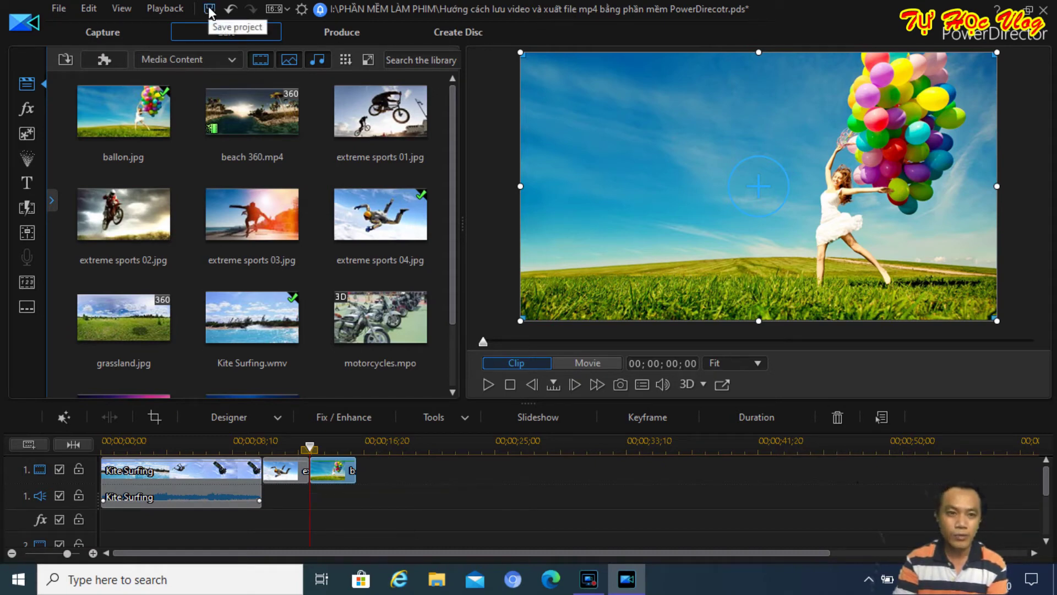
{"action": "left_click", "coordinate": [59, 9]}
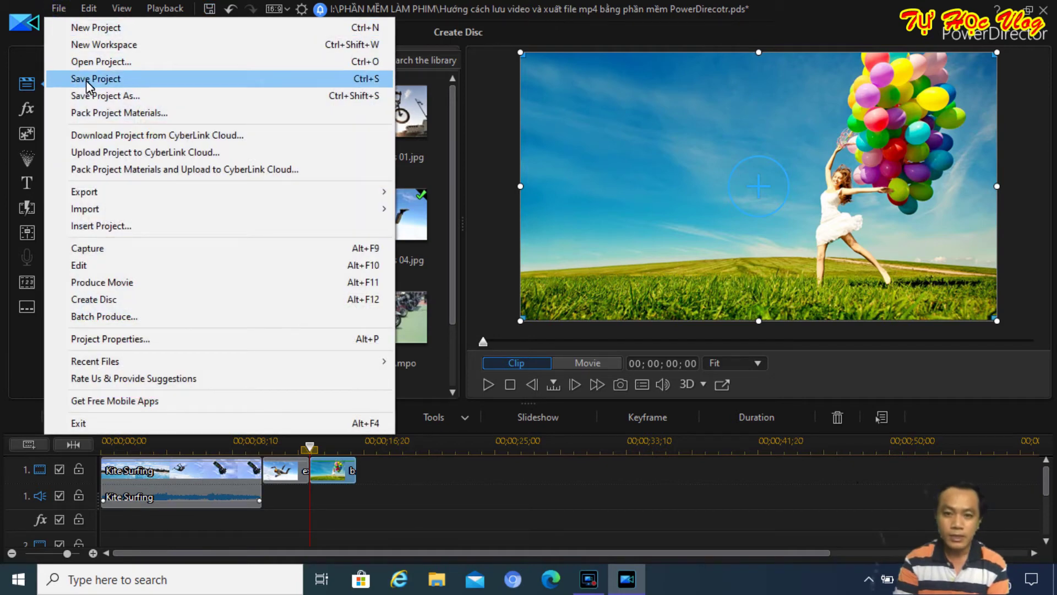
{"action": "left_click", "coordinate": [453, 177]}
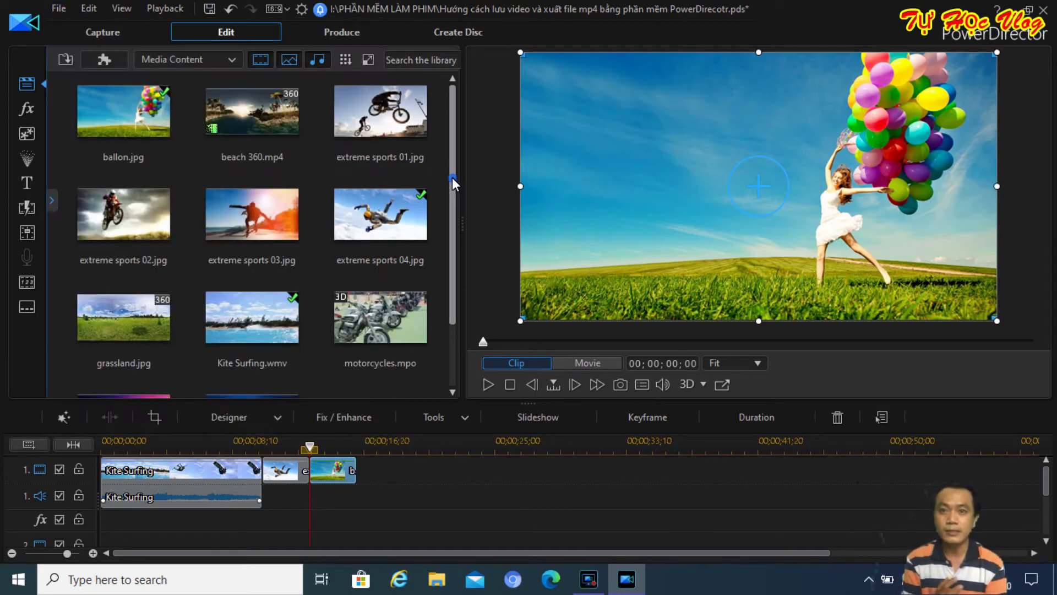
{"action": "left_click", "coordinate": [210, 10]}
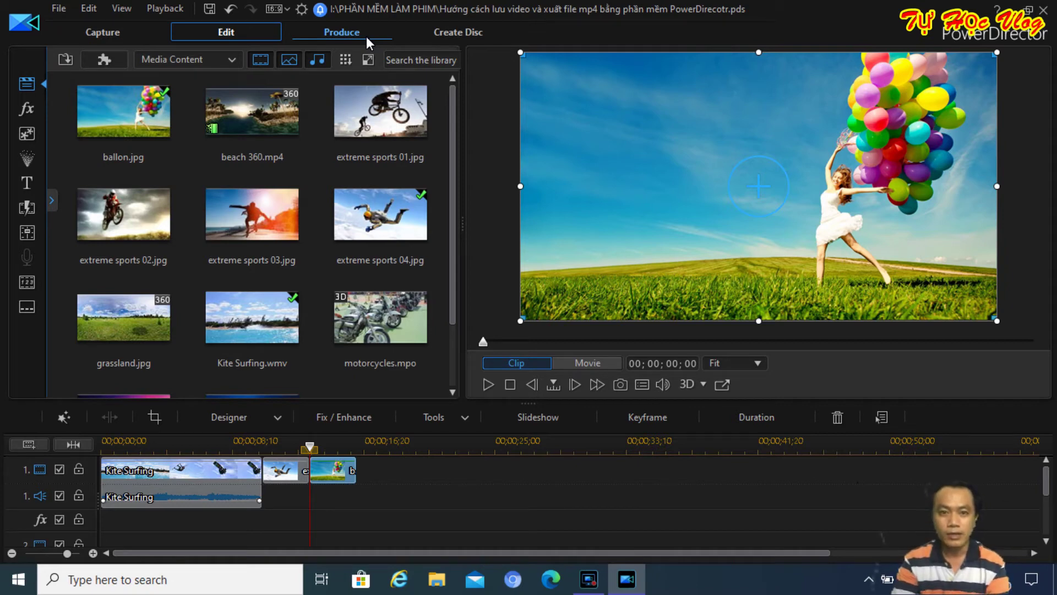
Go to movie production and choose MP4 as the file extension for the H.264 AVC format.
{"action": "left_click", "coordinate": [338, 32]}
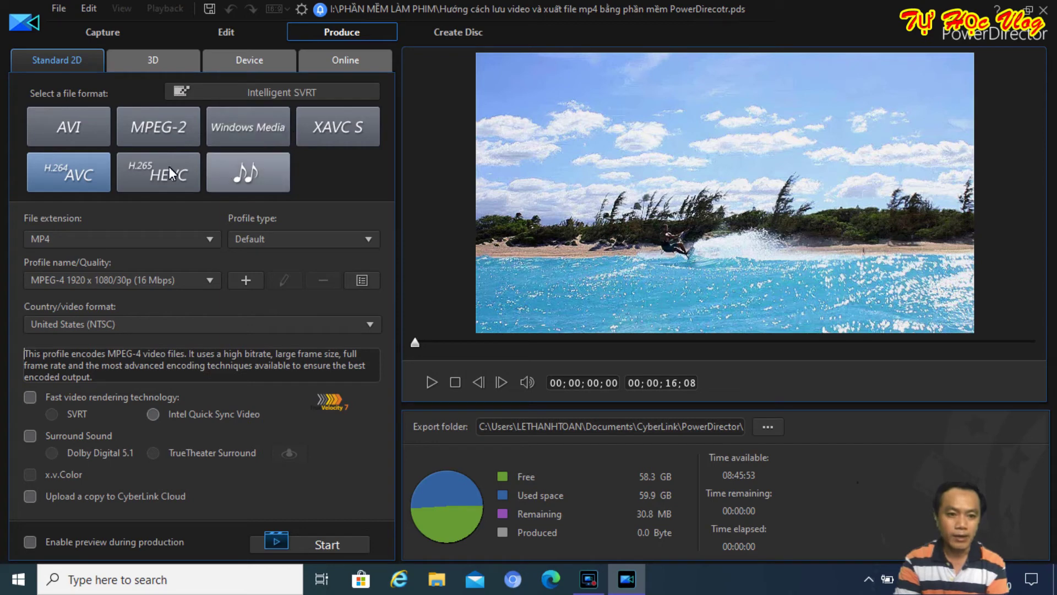
{"action": "left_click", "coordinate": [208, 237]}
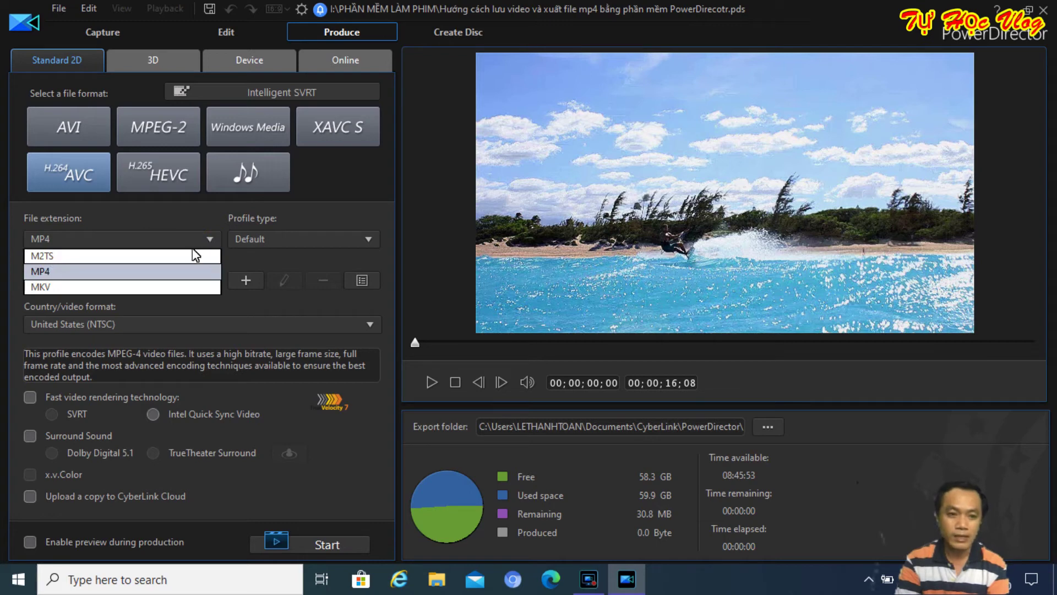
{"action": "left_click", "coordinate": [140, 269]}
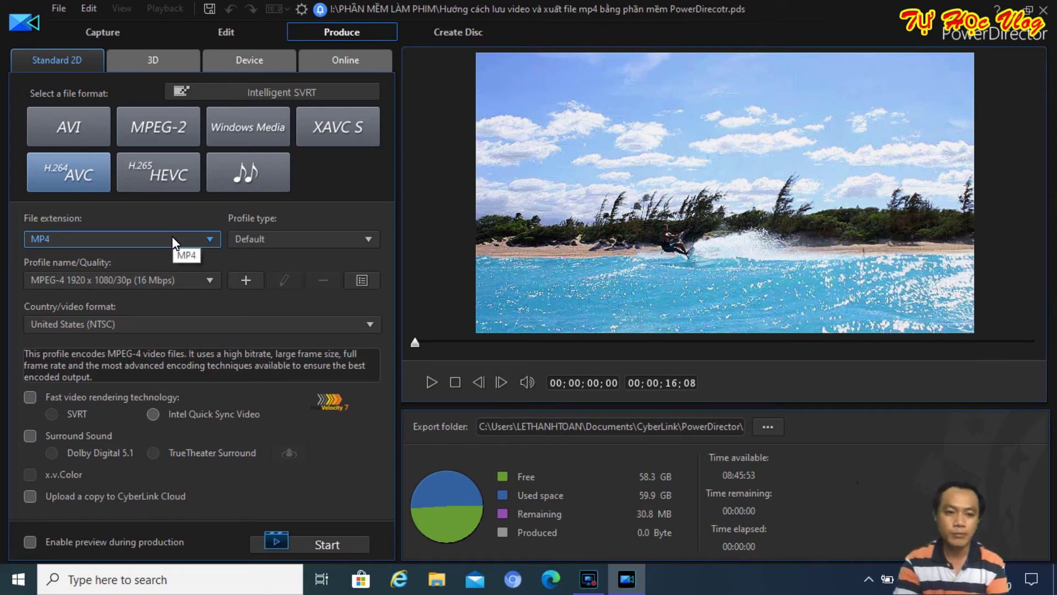
Choose the MPEG-4 1920 x 1080/30p (16 Mbps) quality profile and look through the available country/video formats.
{"action": "left_click", "coordinate": [210, 281]}
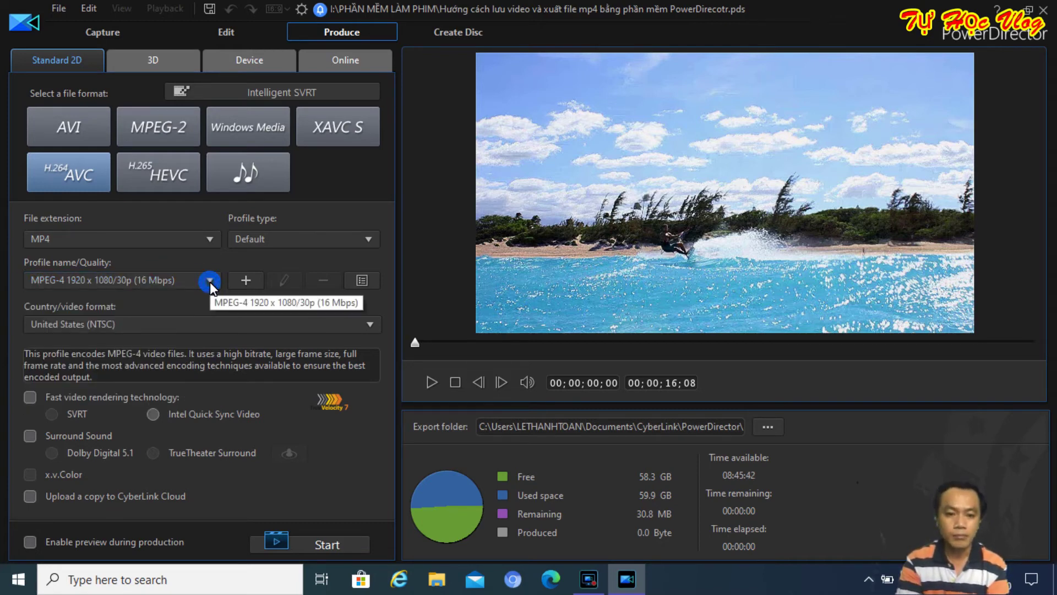
{"action": "left_click_drag", "start_coordinate": [215, 354], "coordinate": [216, 308]}
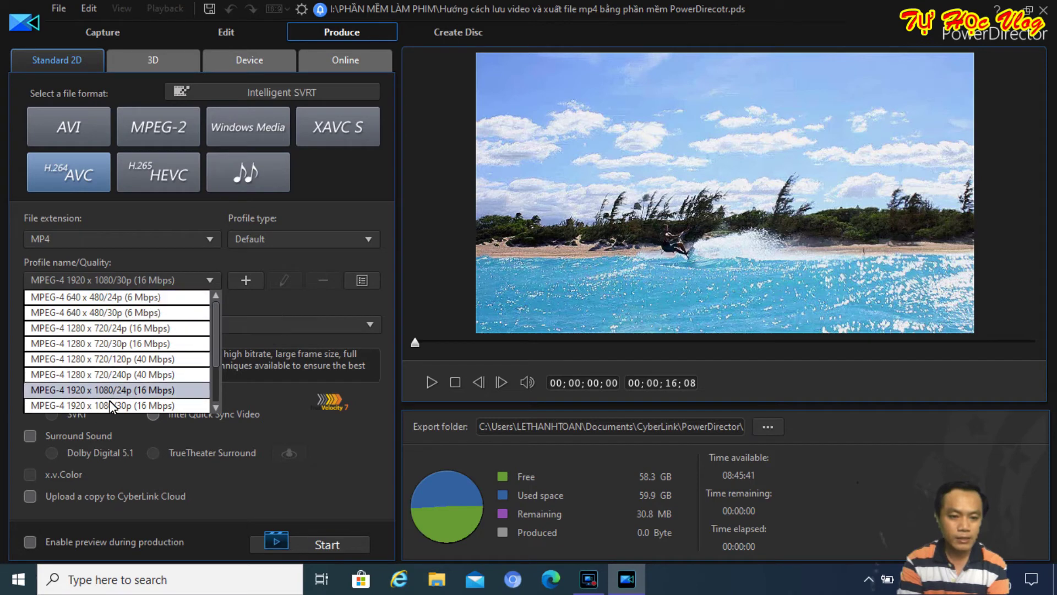
{"action": "scroll", "coordinate": [216, 358], "scroll_direction": "down", "scroll_amount": 2}
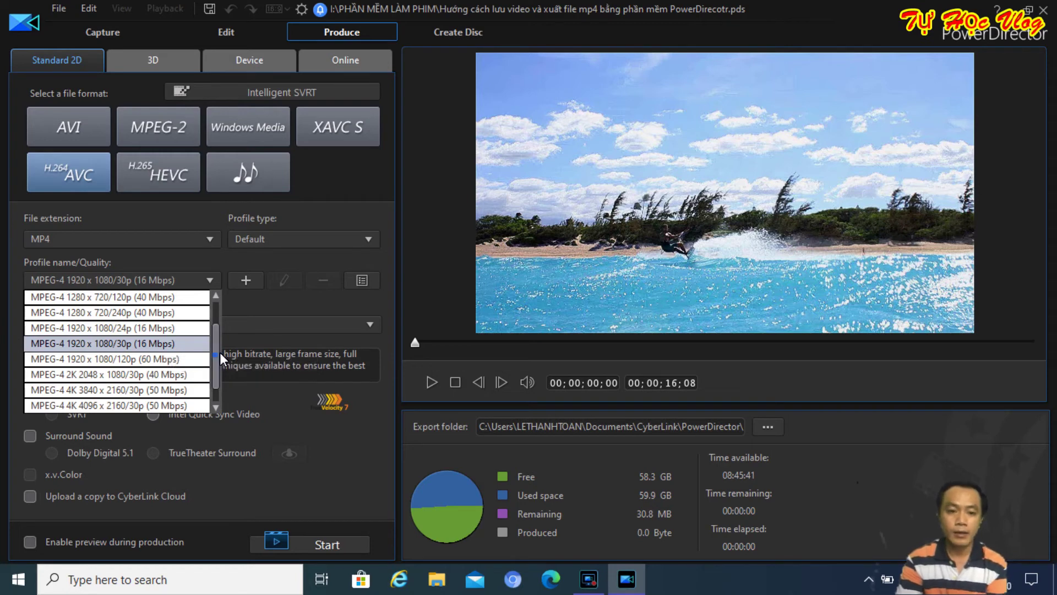
{"action": "scroll", "coordinate": [220, 352], "scroll_direction": "up", "scroll_amount": 2}
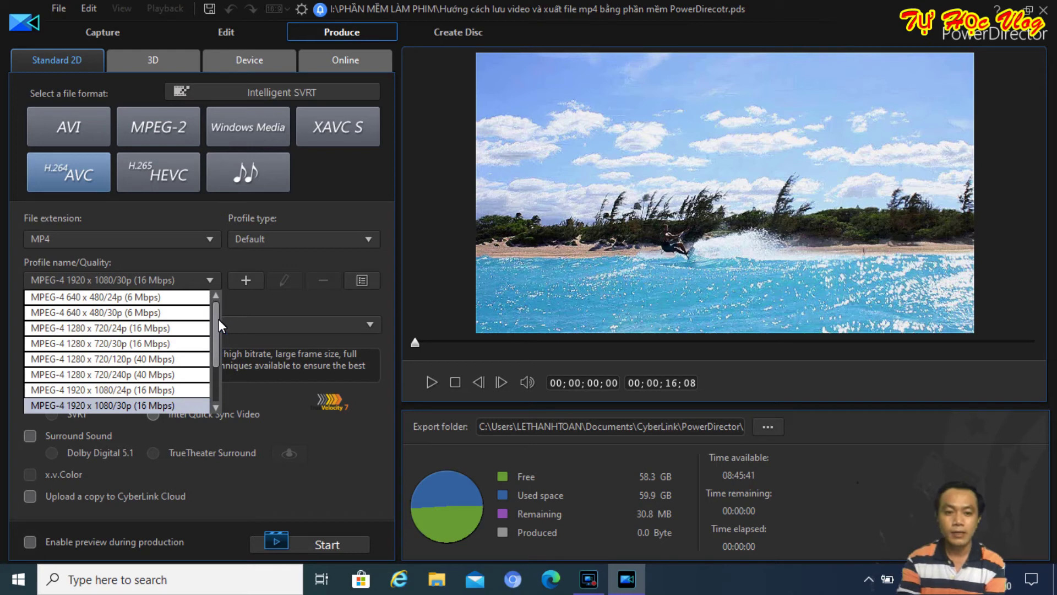
{"action": "left_click_drag", "start_coordinate": [216, 328], "coordinate": [216, 335]}
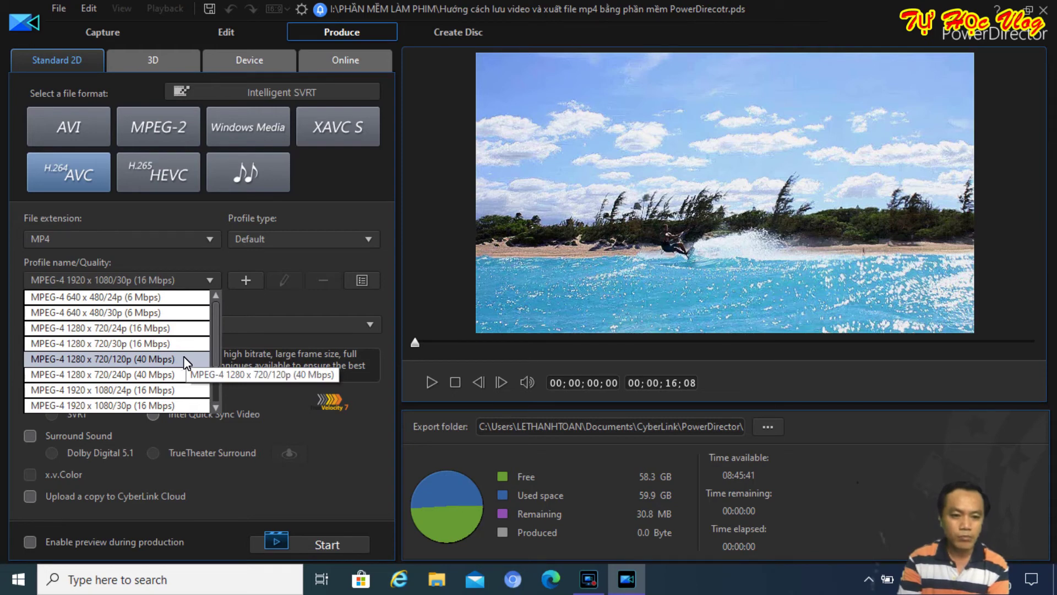
{"action": "left_click_drag", "start_coordinate": [216, 331], "coordinate": [219, 355]}
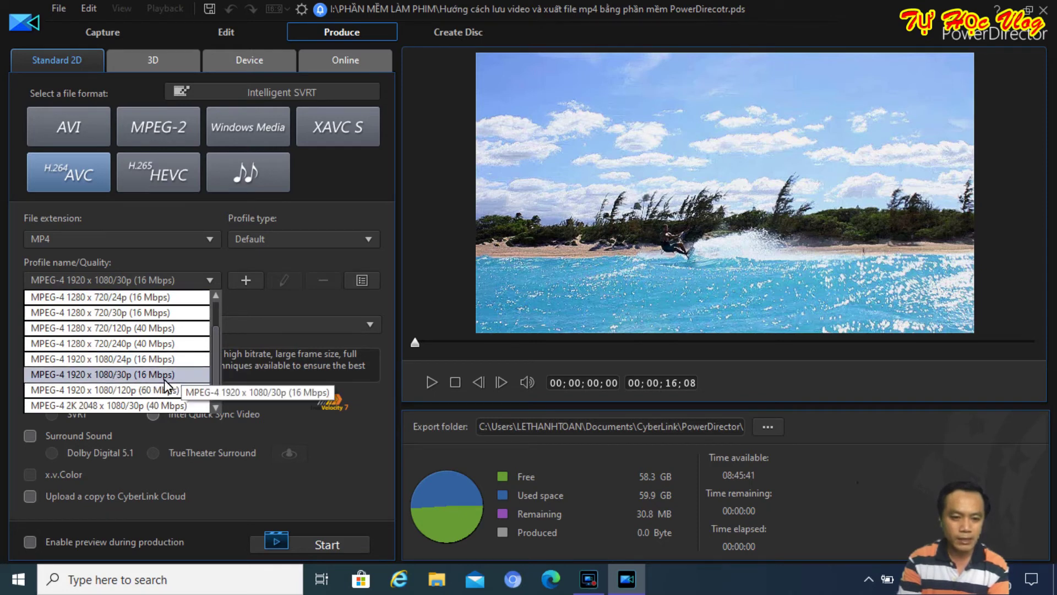
{"action": "scroll", "coordinate": [217, 366], "scroll_direction": "down", "scroll_amount": 2}
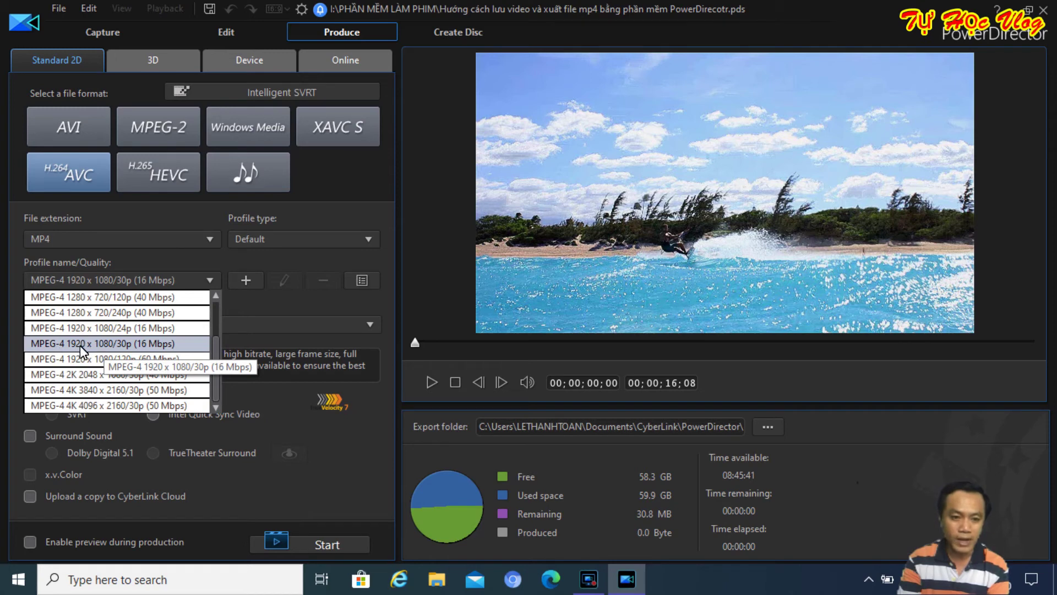
{"action": "left_click", "coordinate": [127, 345]}
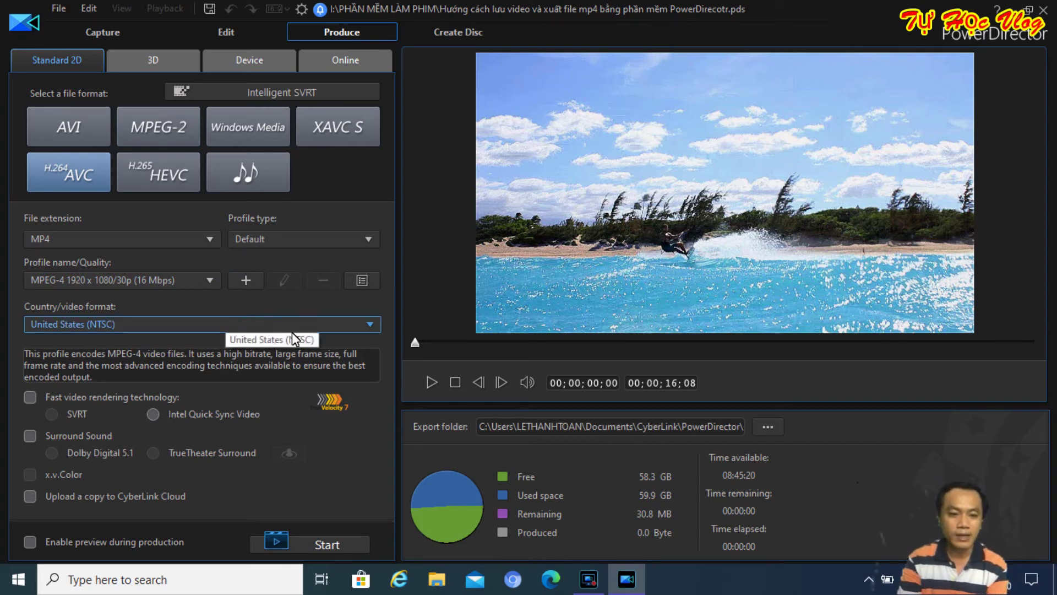
{"action": "left_click", "coordinate": [378, 323]}
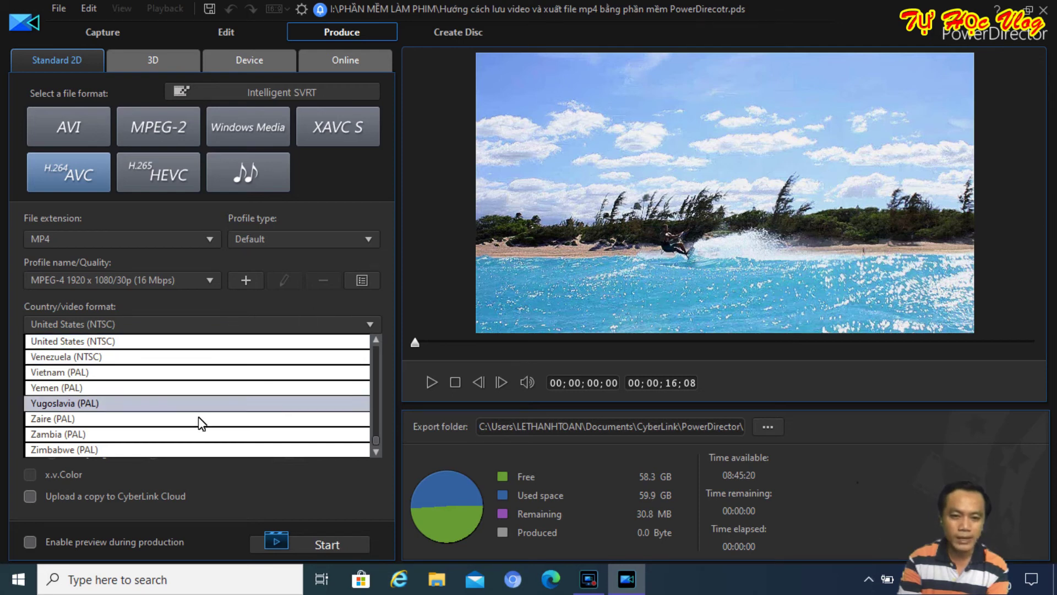
{"action": "left_click", "coordinate": [306, 325]}
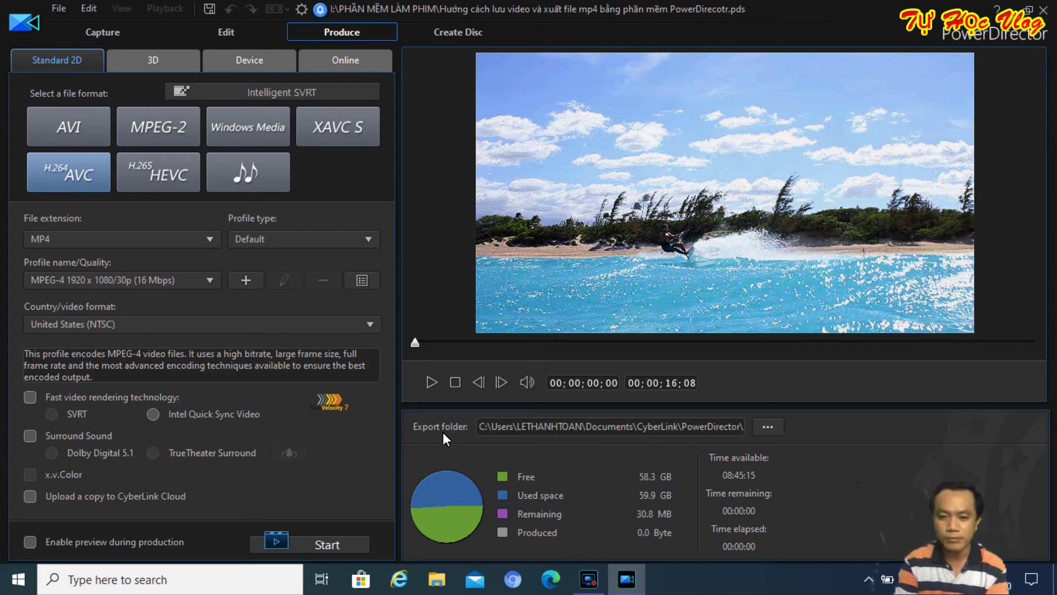
Browse for a new export location and open the Tự Học Vlog folder on the My Passport (I:) drive.
{"action": "left_click", "coordinate": [767, 427]}
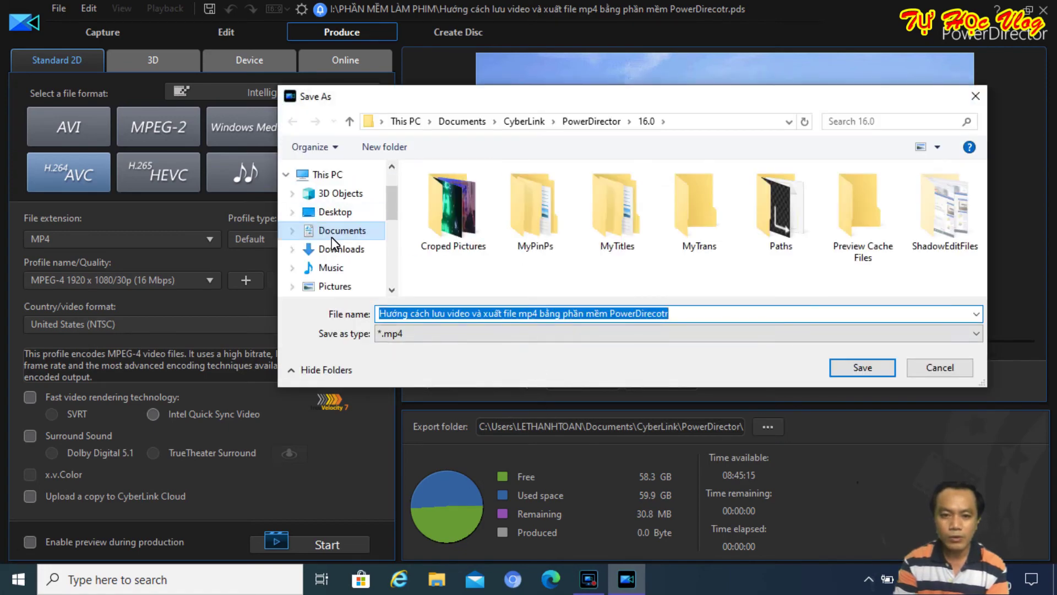
{"action": "scroll", "coordinate": [335, 240], "scroll_direction": "down", "scroll_amount": 2}
{"action": "scroll", "coordinate": [335, 244], "scroll_direction": "down", "scroll_amount": 3}
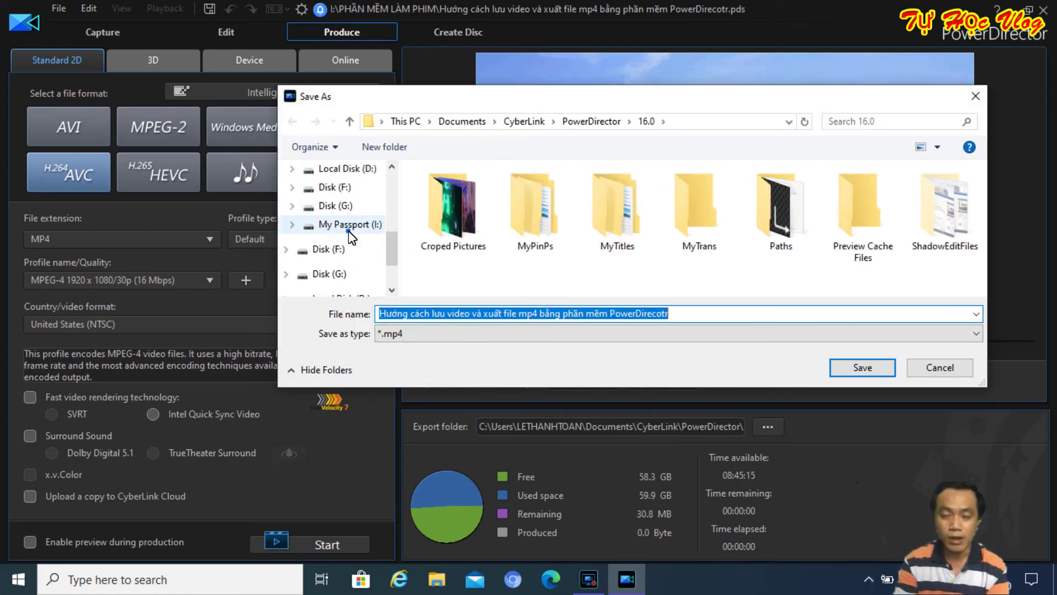
{"action": "left_click", "coordinate": [352, 224]}
{"action": "scroll", "coordinate": [468, 250], "scroll_direction": "down", "scroll_amount": 3}
{"action": "scroll", "coordinate": [468, 253], "scroll_direction": "down", "scroll_amount": 15}
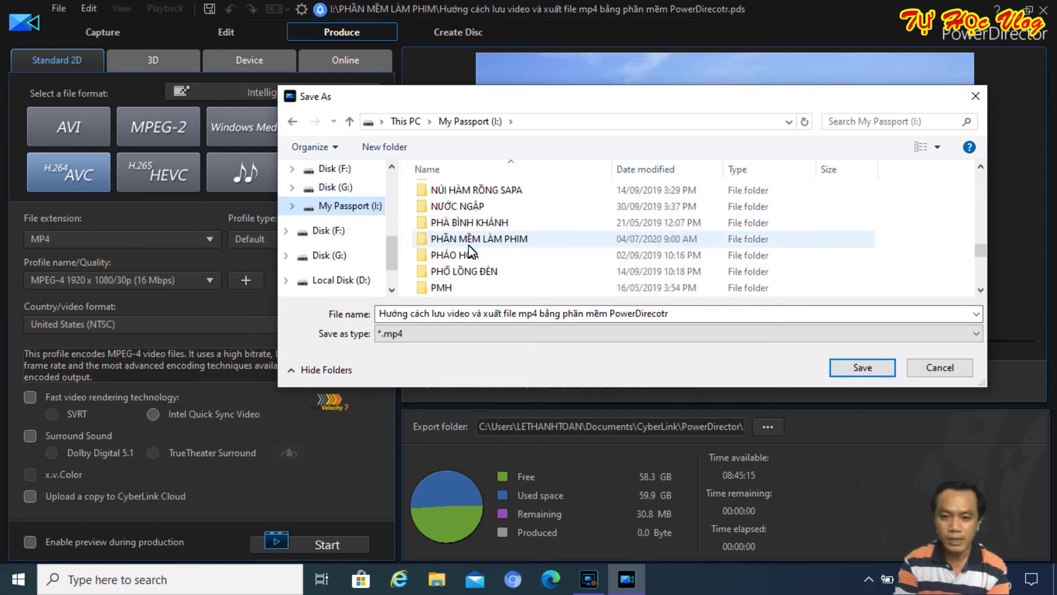
{"action": "scroll", "coordinate": [472, 251], "scroll_direction": "down", "scroll_amount": 2}
{"action": "left_click", "coordinate": [460, 257]}
{"action": "double_click", "coordinate": [462, 258]}
Save the export location in the Tự Học Vlog folder with the proposed MP4 file name and start producing the movie.
{"action": "scroll", "coordinate": [548, 250], "scroll_direction": "down", "scroll_amount": 5}
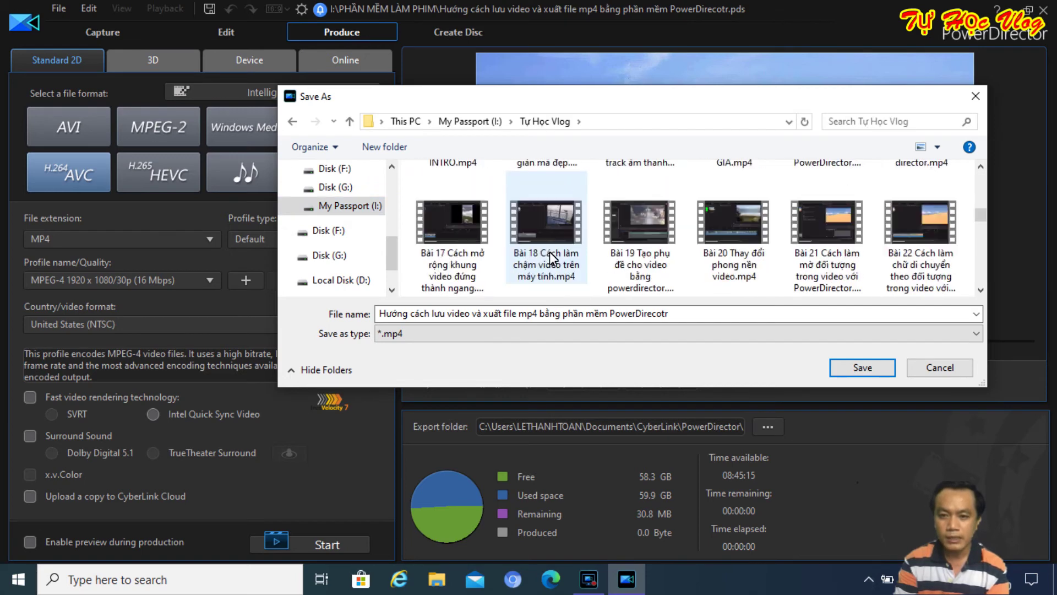
{"action": "scroll", "coordinate": [551, 257], "scroll_direction": "down", "scroll_amount": 6}
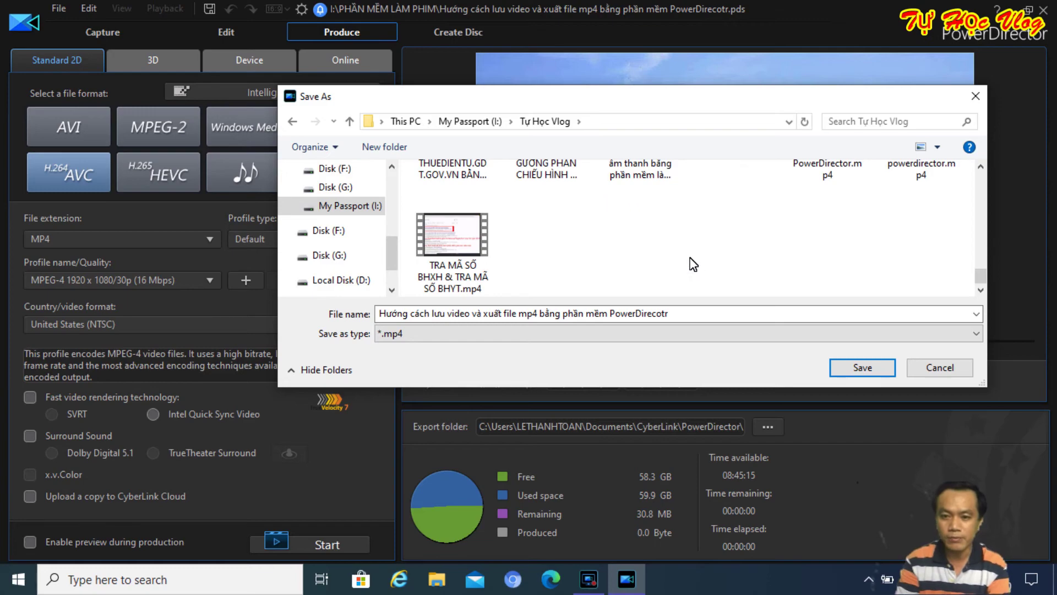
{"action": "scroll", "coordinate": [707, 269], "scroll_direction": "up", "scroll_amount": 8}
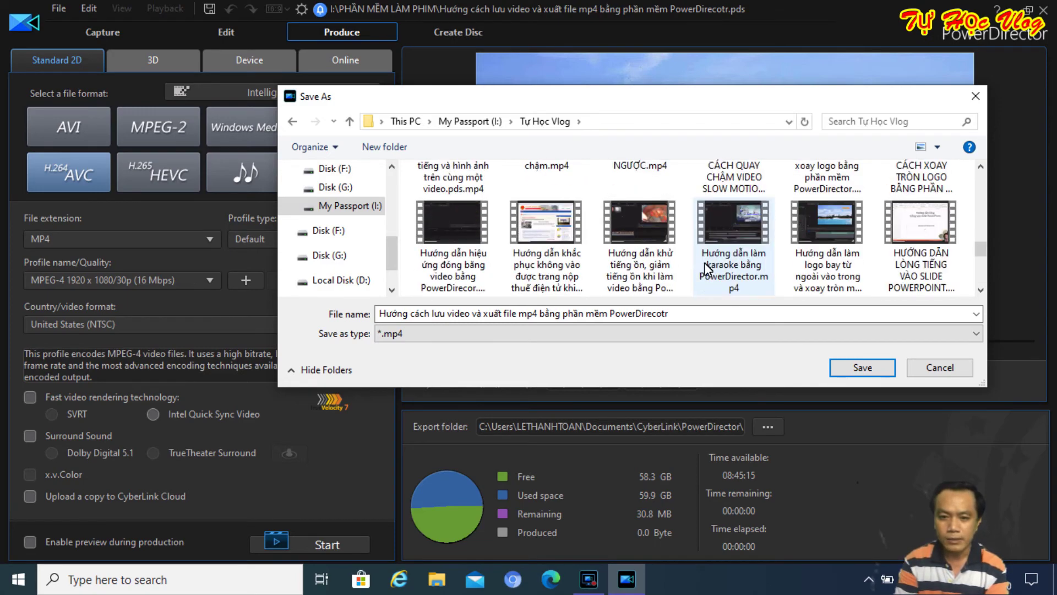
{"action": "left_click", "coordinate": [848, 370]}
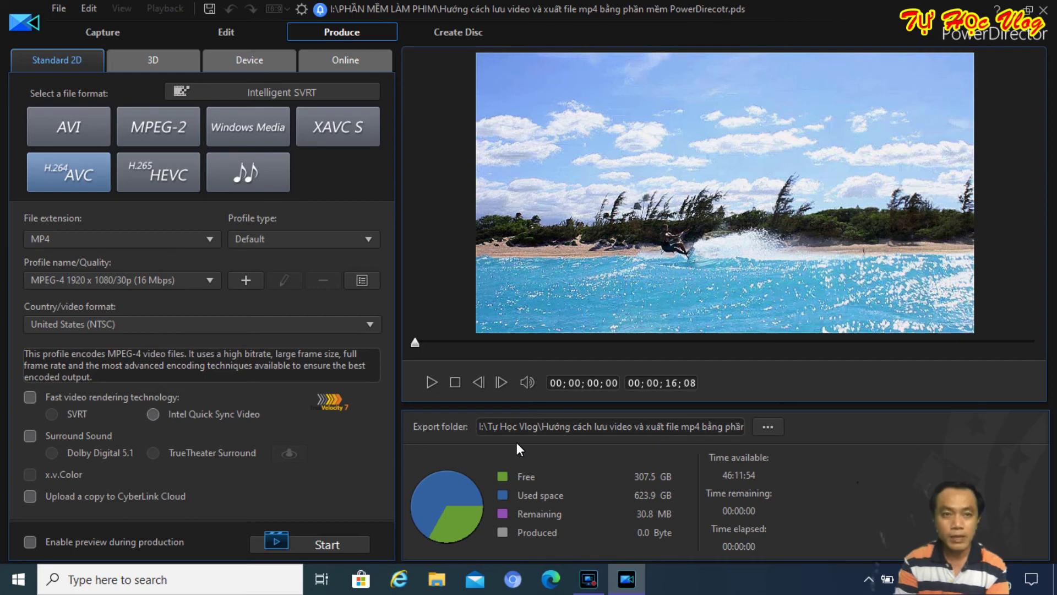
{"action": "left_click", "coordinate": [333, 545]}
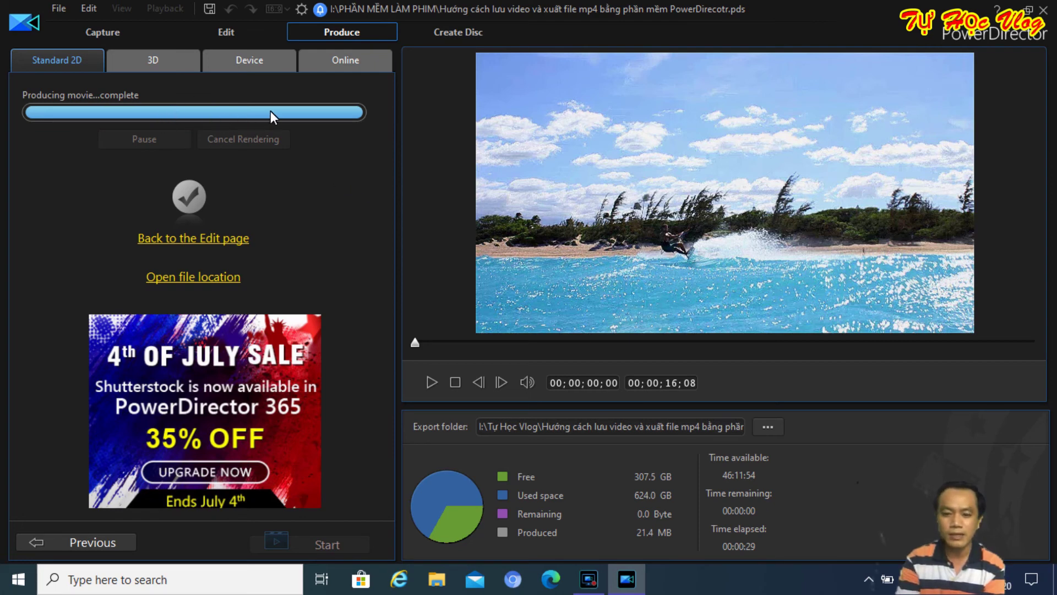
Close PowerDirector after rendering and open the Tự Học Vlog folder on My Passort (I:) in a maximized File Explorer window.
{"action": "left_click", "coordinate": [1044, 10]}
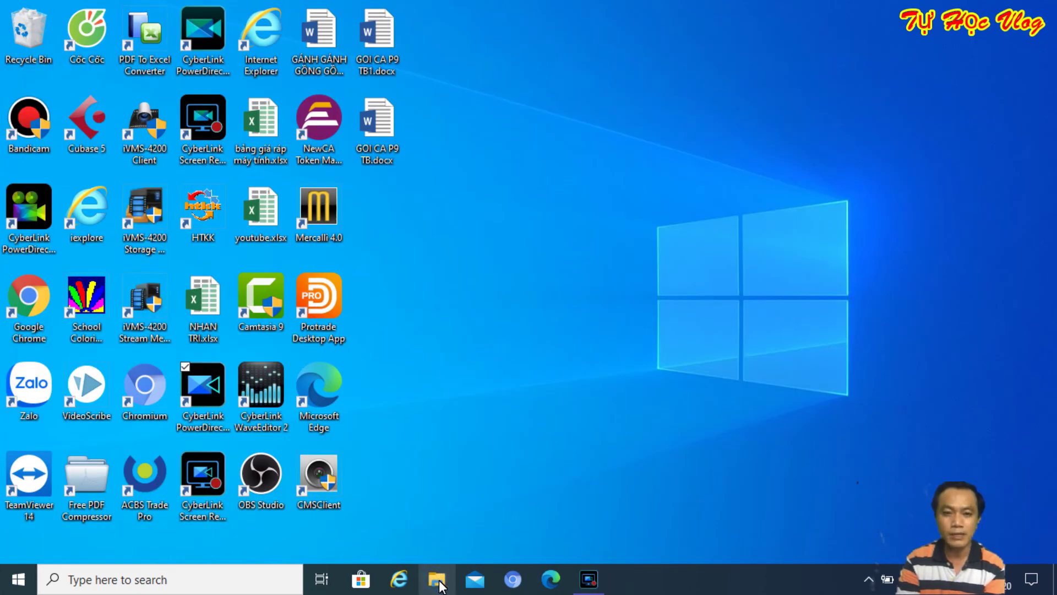
{"action": "left_click", "coordinate": [439, 584]}
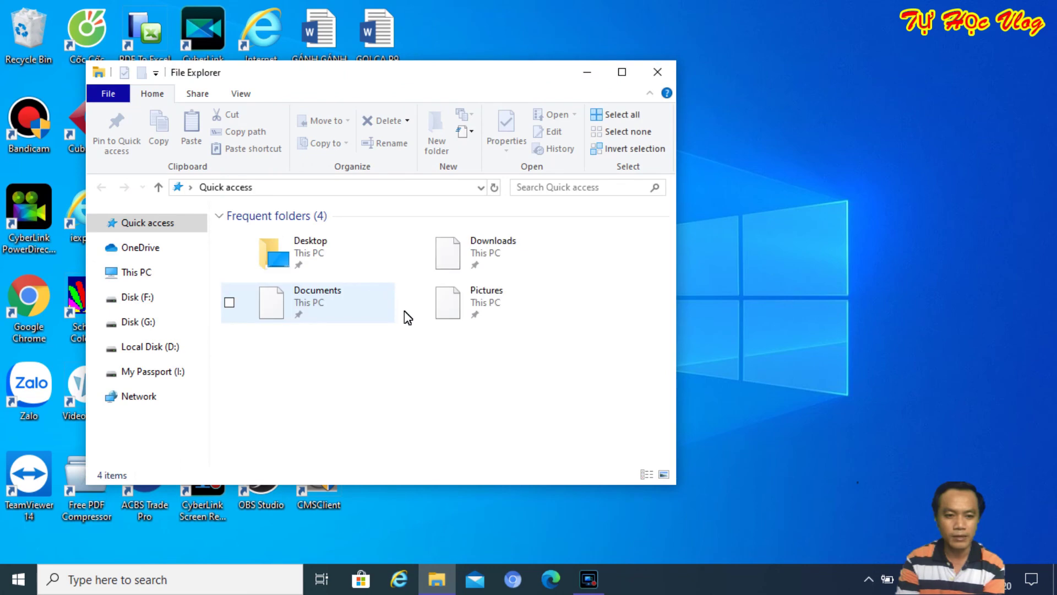
{"action": "left_click", "coordinate": [621, 72]}
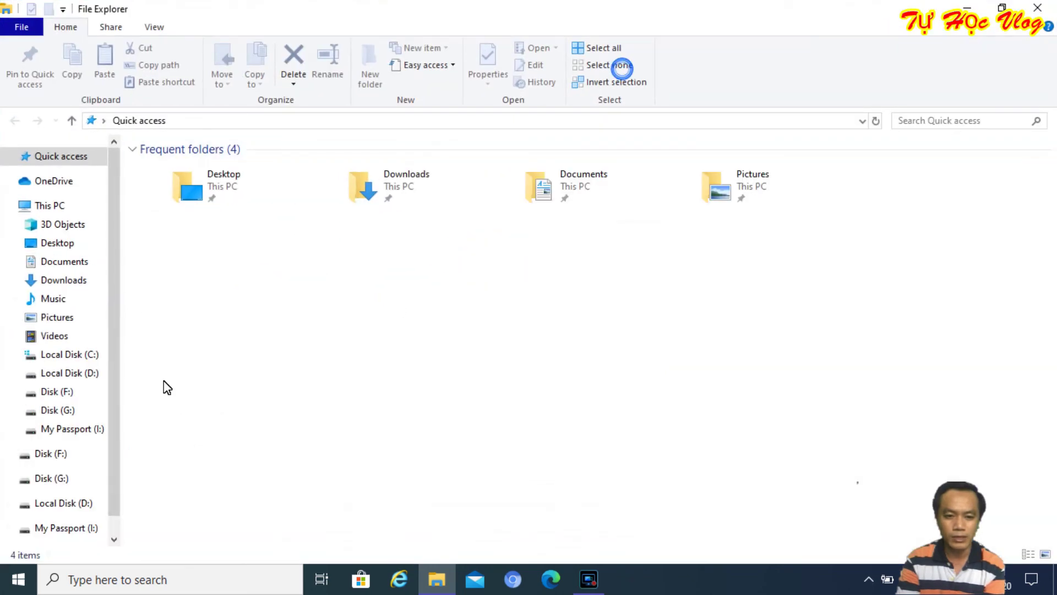
{"action": "left_click", "coordinate": [71, 429]}
{"action": "scroll", "coordinate": [210, 405], "scroll_direction": "down", "scroll_amount": 20}
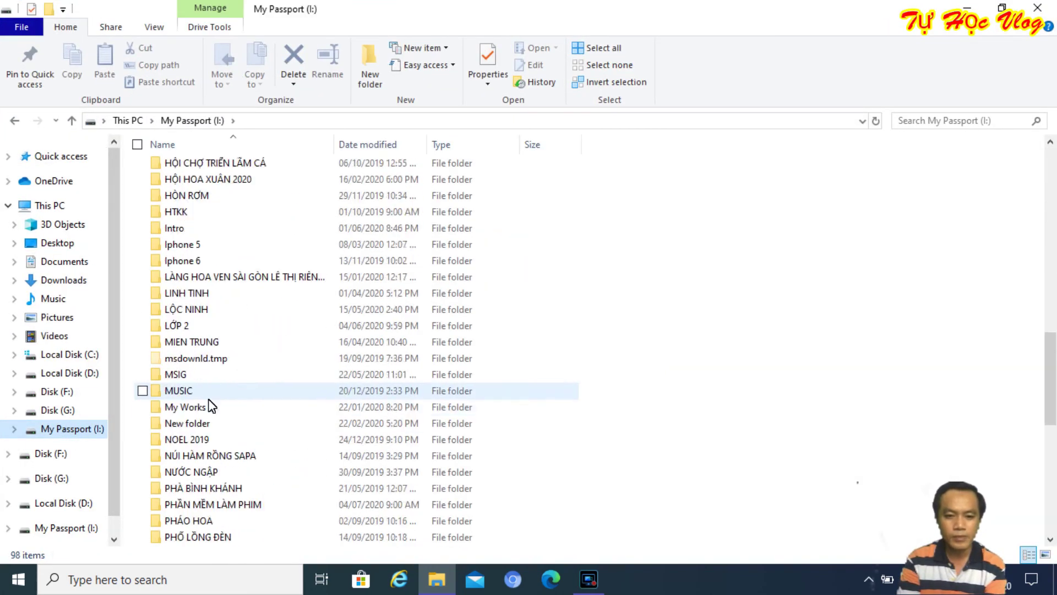
{"action": "scroll", "coordinate": [209, 406], "scroll_direction": "down", "scroll_amount": 4}
{"action": "double_click", "coordinate": [207, 429]}
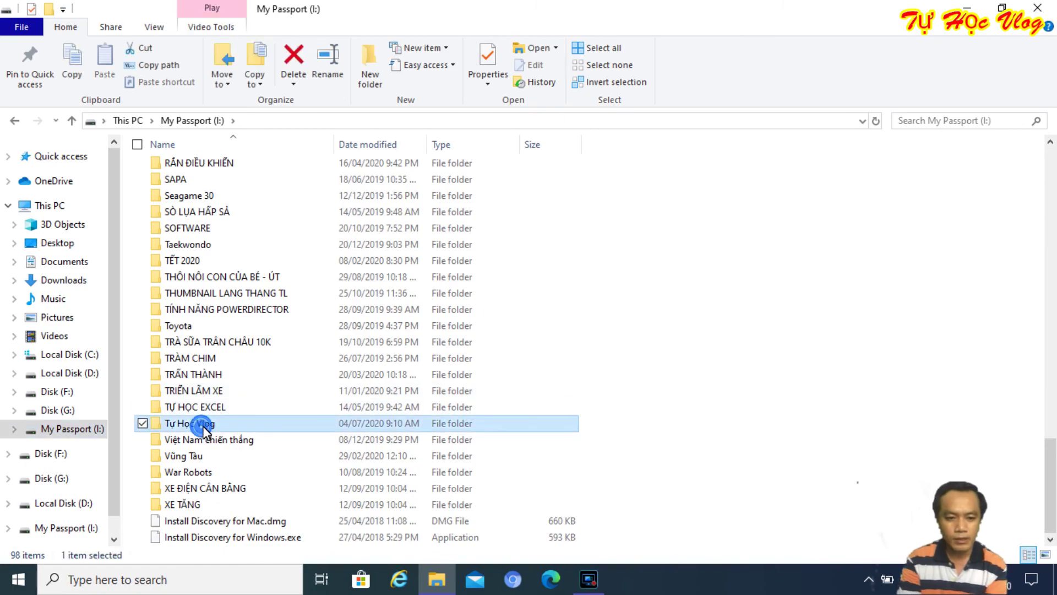
Find "Hướng cách lưu video và xuất file mp4 bằng phần mềm PowerDirecotr.mp4" in the folder, play it and pause it at the skydiving clip.
{"action": "scroll", "coordinate": [437, 422], "scroll_direction": "down", "scroll_amount": 14}
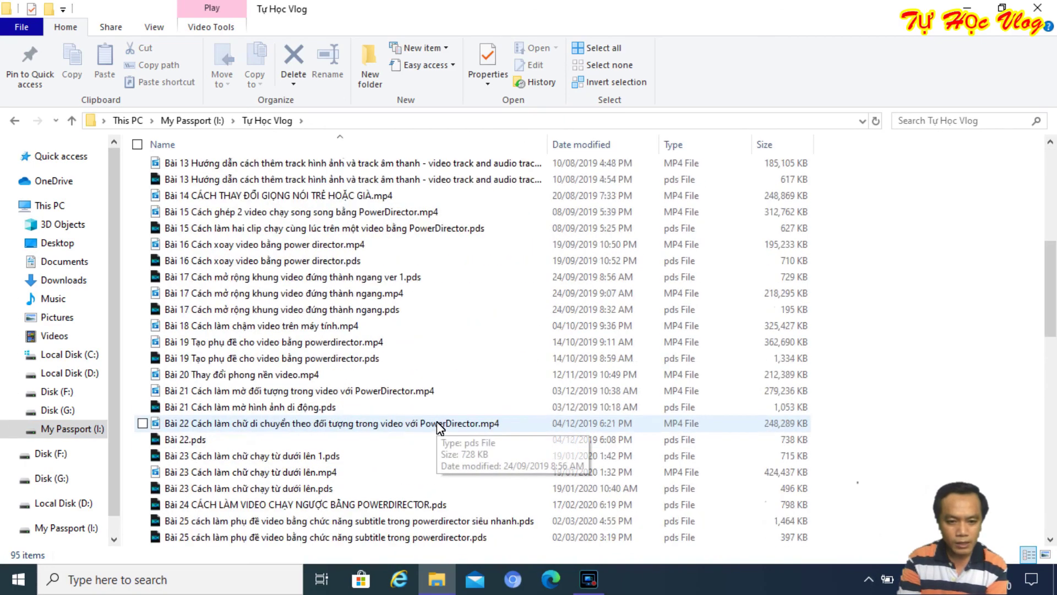
{"action": "scroll", "coordinate": [437, 422], "scroll_direction": "down", "scroll_amount": 5}
{"action": "scroll", "coordinate": [437, 422], "scroll_direction": "up", "scroll_amount": 3}
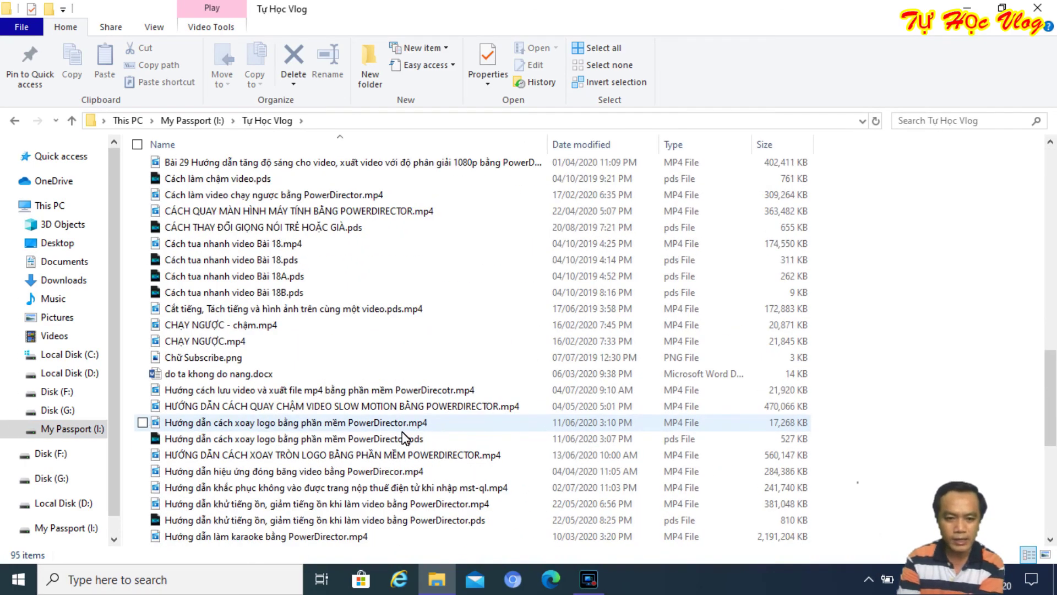
{"action": "left_click", "coordinate": [301, 390]}
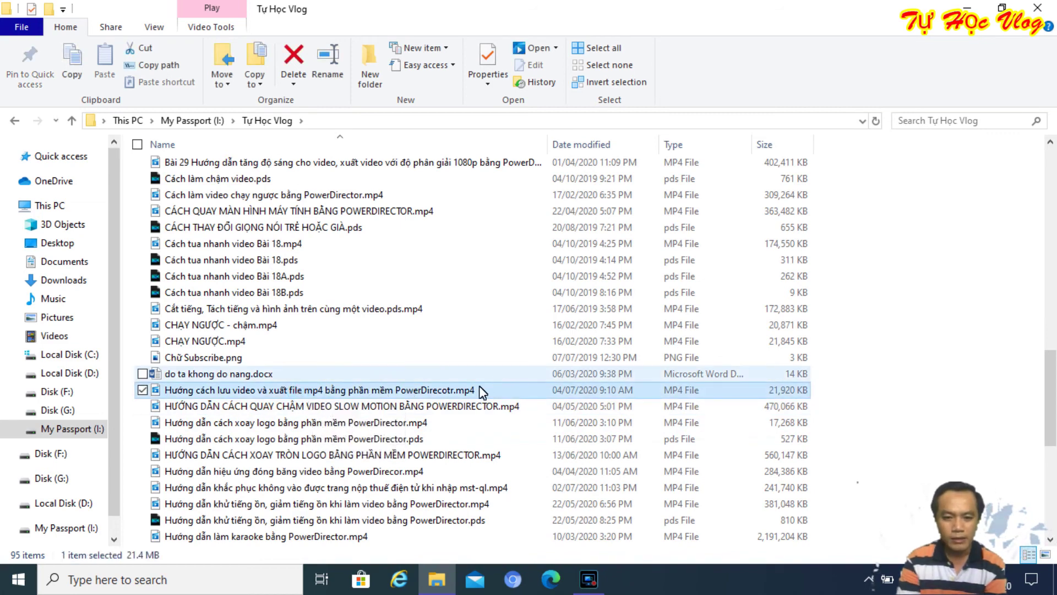
{"action": "double_click", "coordinate": [364, 390]}
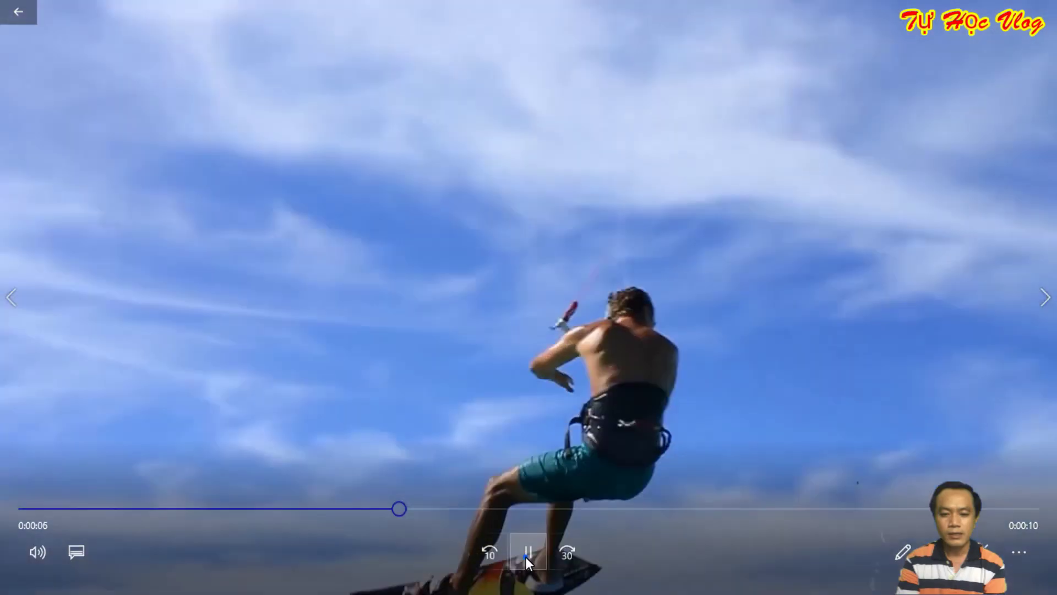
{"action": "left_click", "coordinate": [527, 553]}
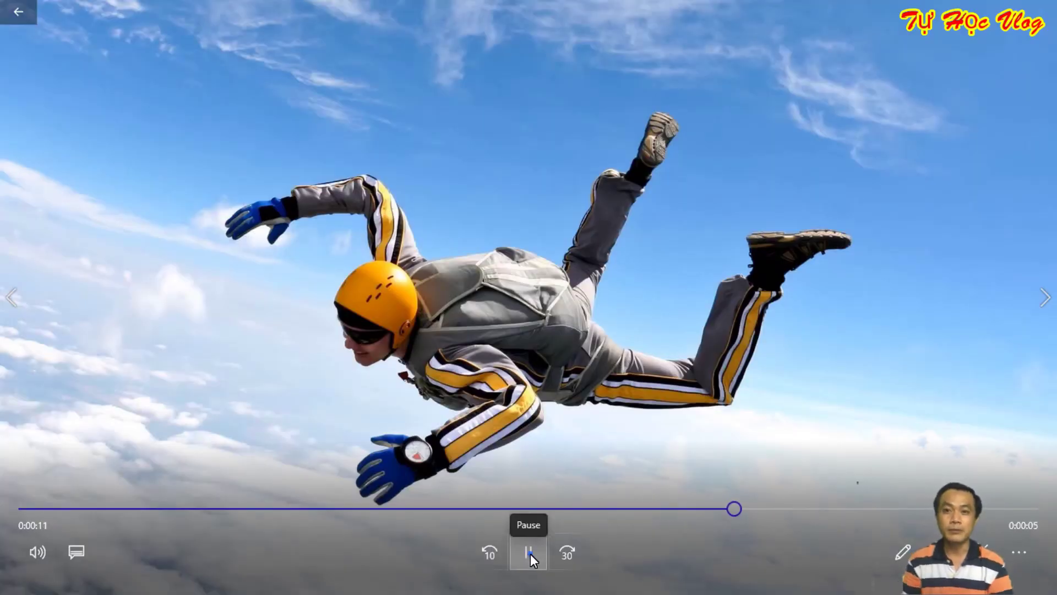
{"action": "left_click", "coordinate": [530, 554]}
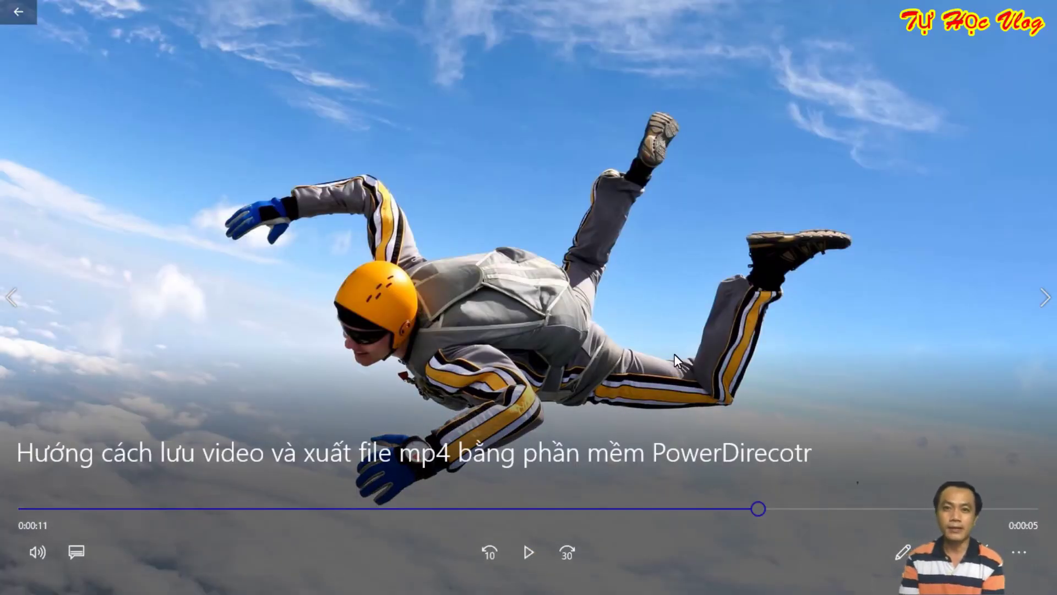